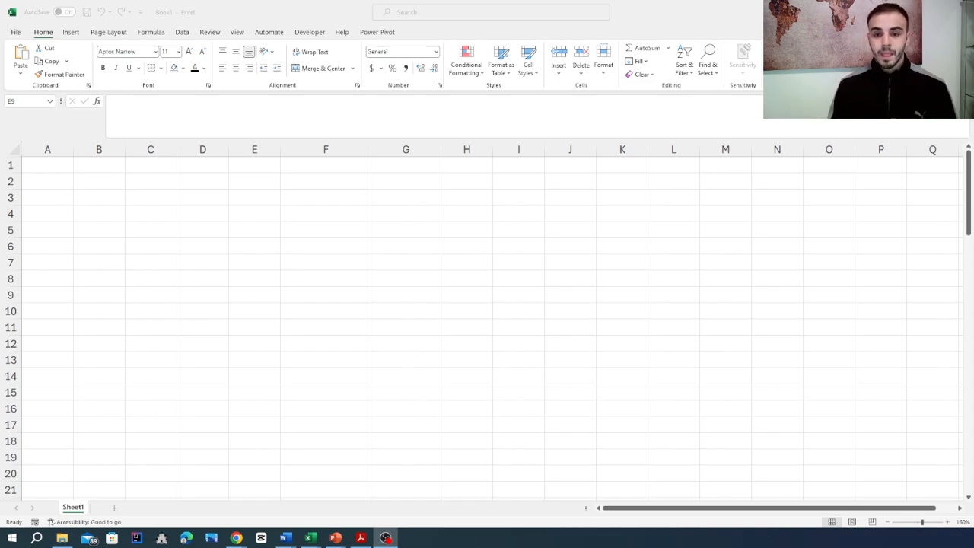
left_click(210, 212)
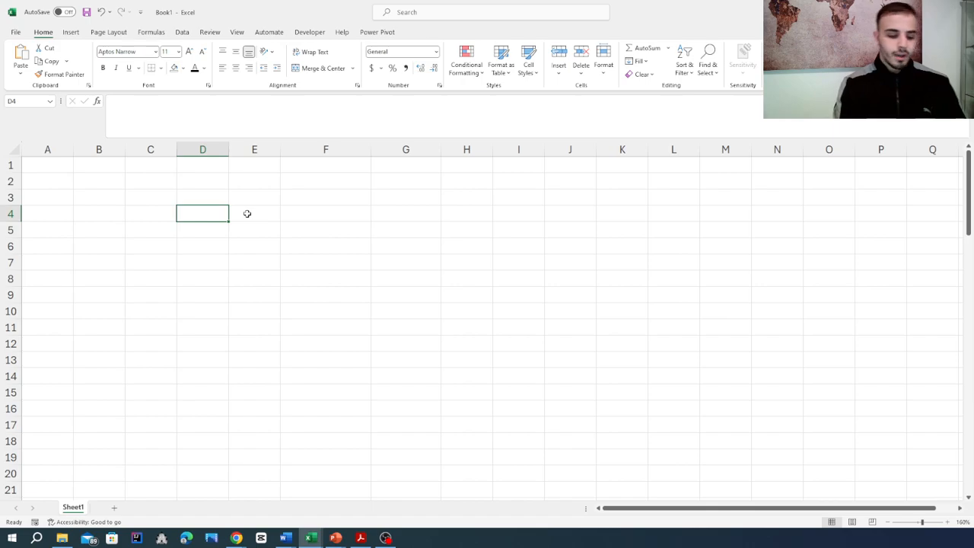
type("=")
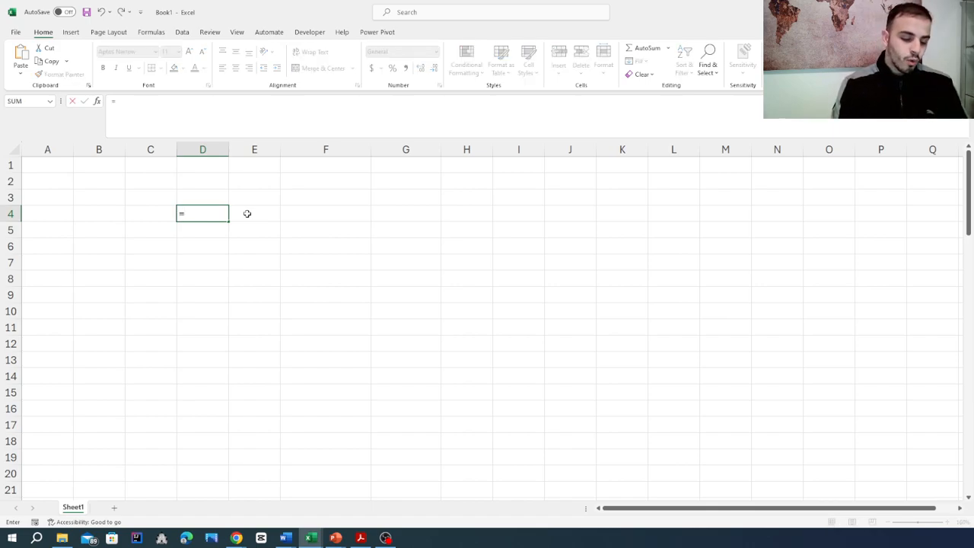
type("hlo")
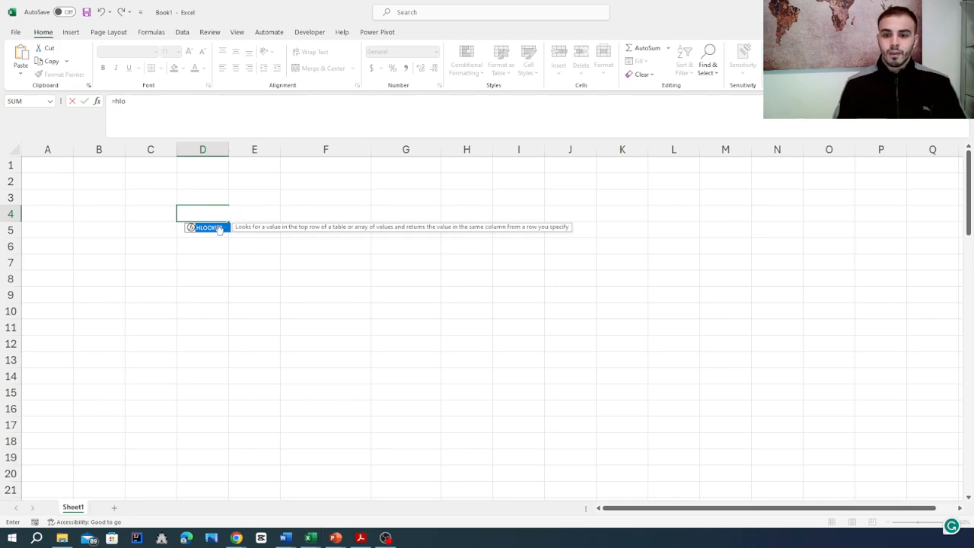
double_click(209, 228)
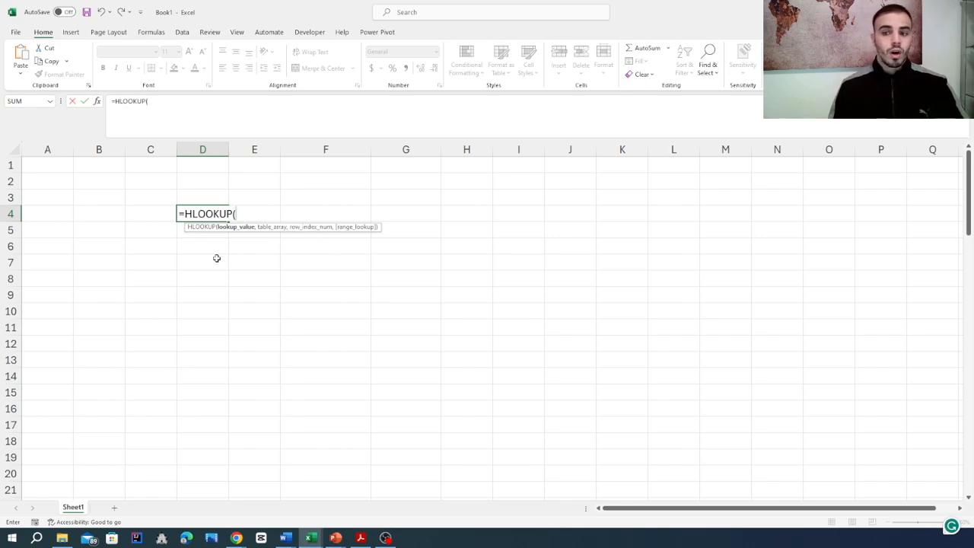
key("BackSpace")
key("Escape")
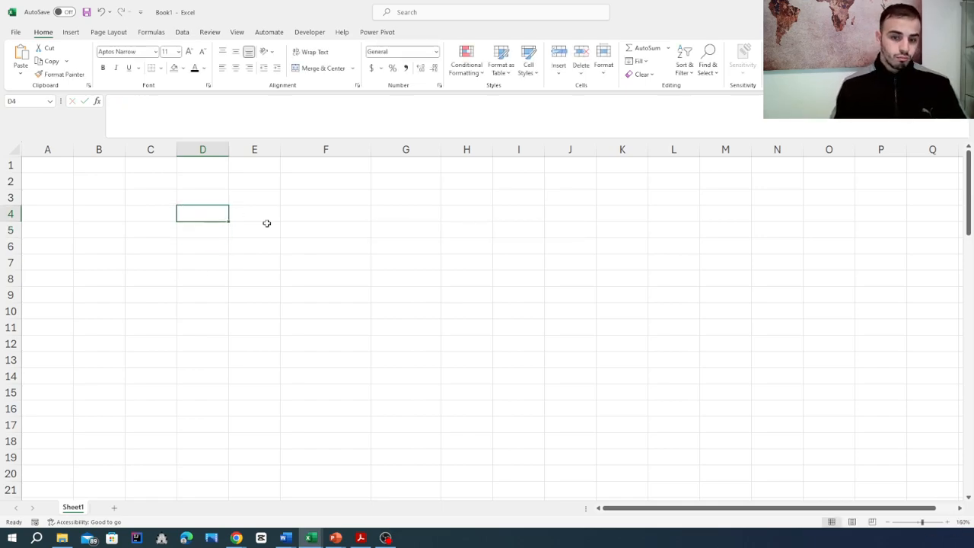
Enter the numbers 1, 2, 3, 4 and 5 across cells D5 to H5
key("Down")
type("1")
key("Tab")
type("2")
key("Tab")
type("3")
key("Tab")
type("4")
key("Tab")
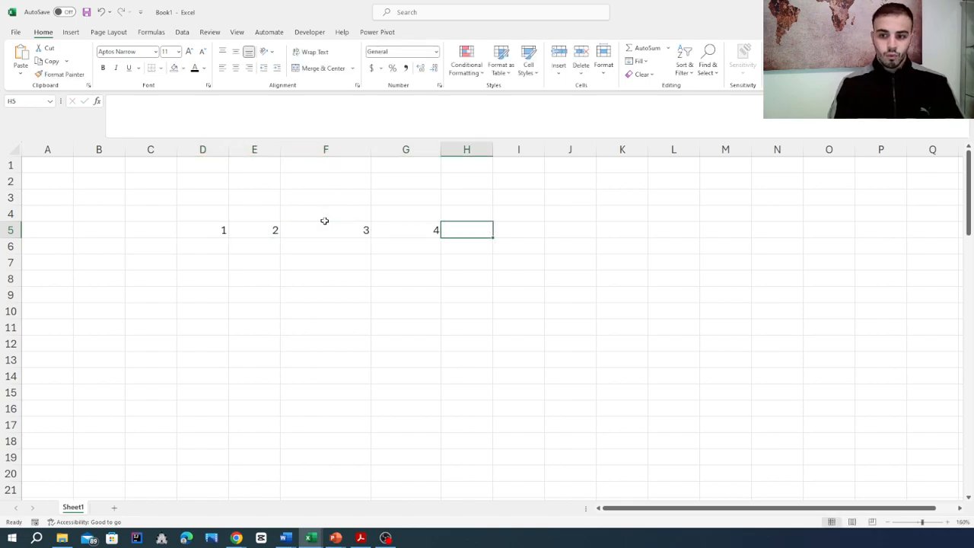
type("5")
key("Return")
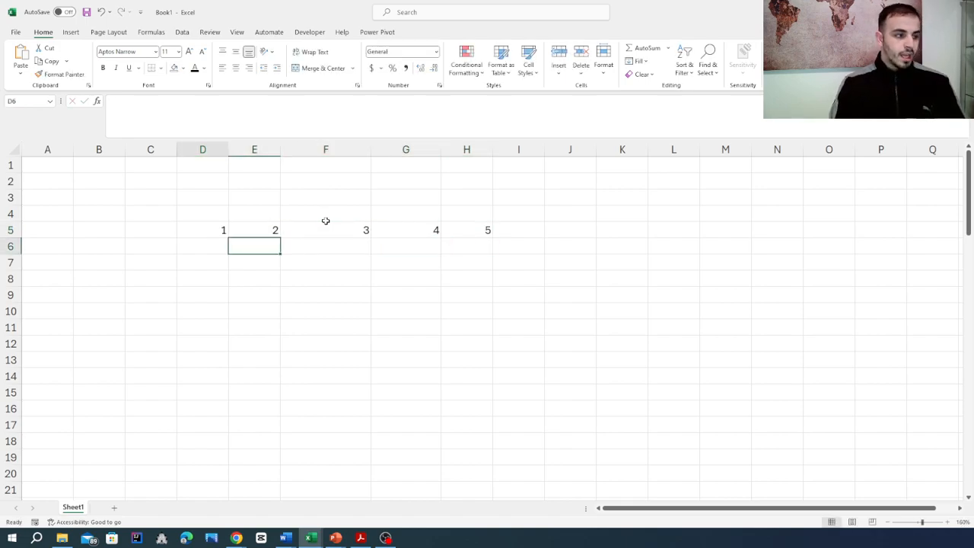
Fill cells D6 to H6 beneath the numbers with red, blue, brown, yellow and green
type("red")
key("Tab")
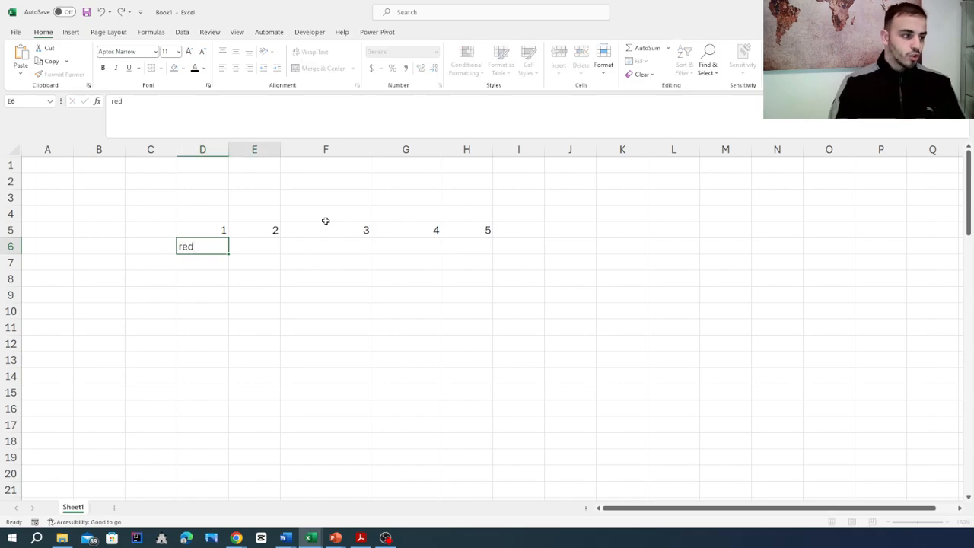
type("blue")
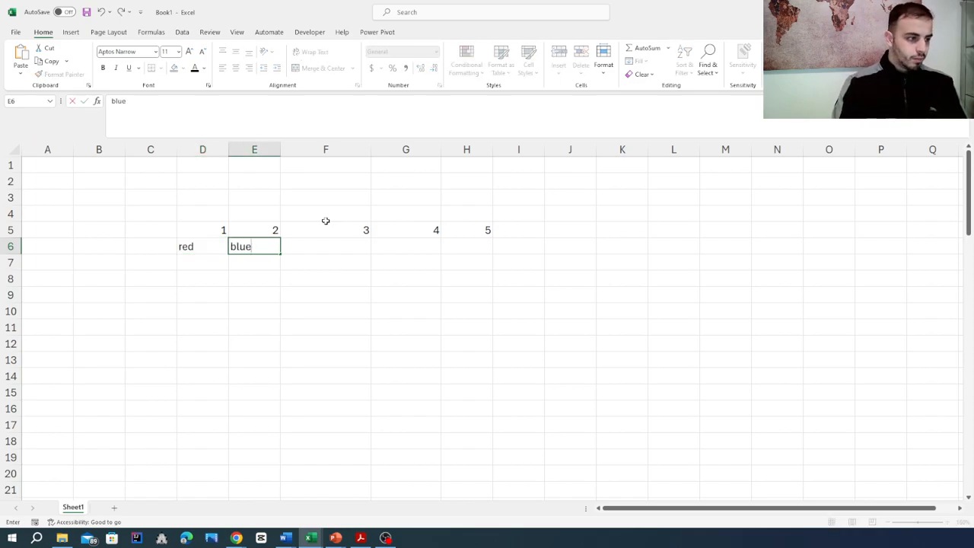
key("Tab")
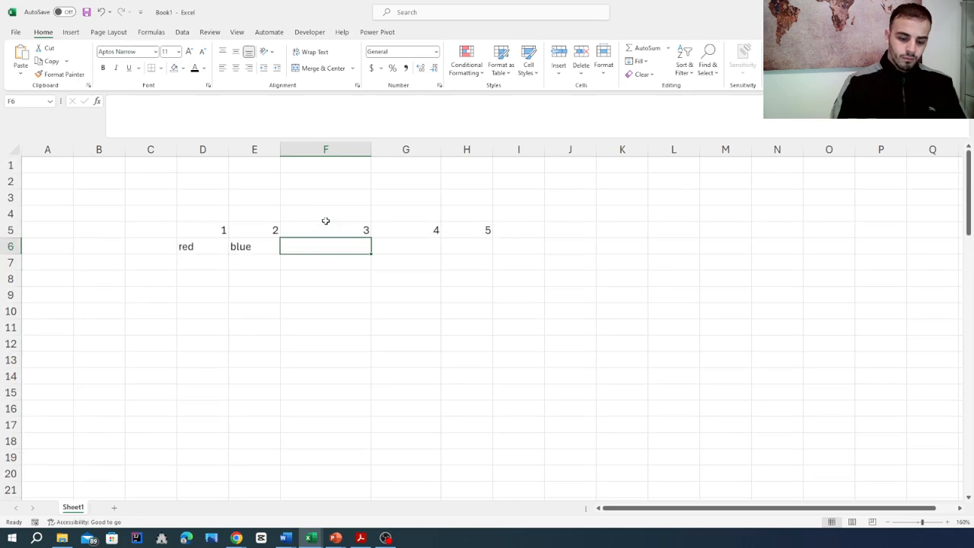
type("brown")
key("Tab")
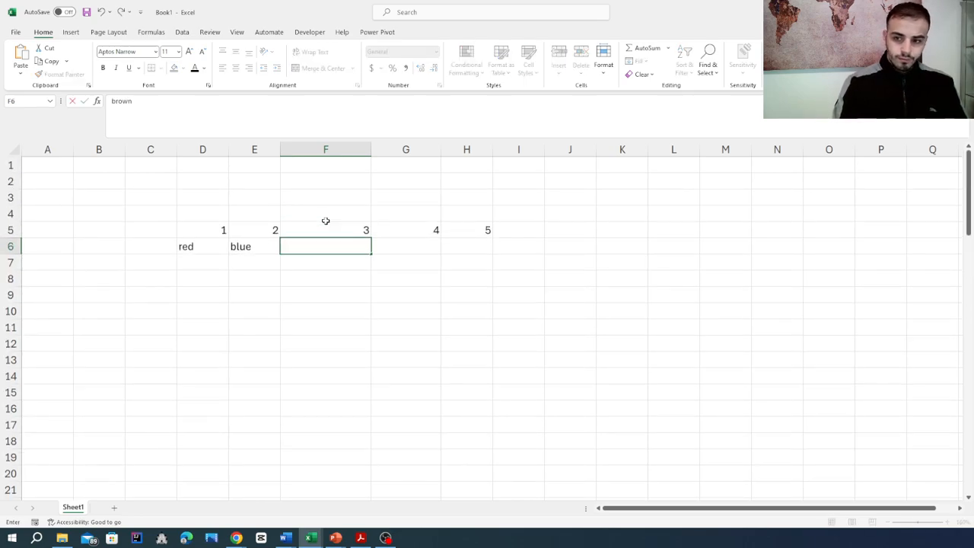
type("yellow")
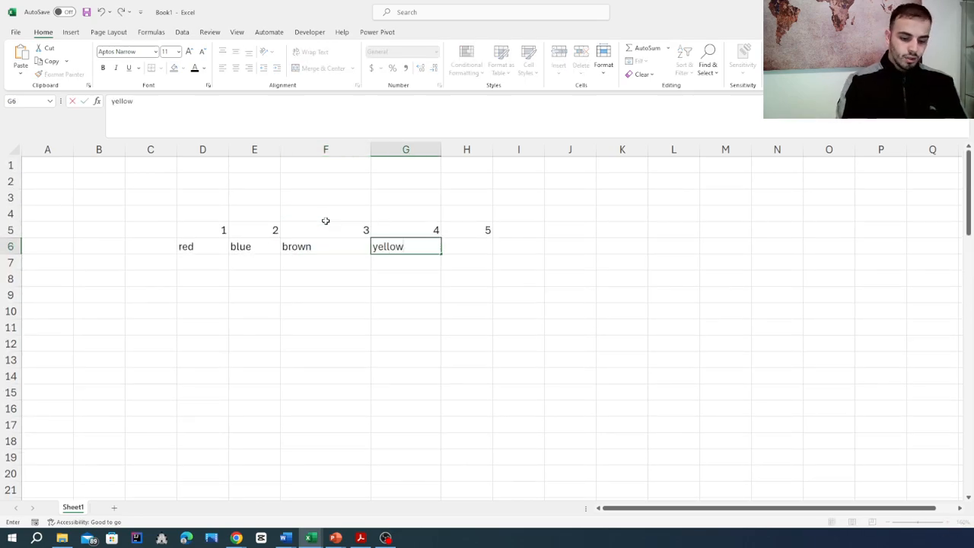
key("Tab")
type("gre")
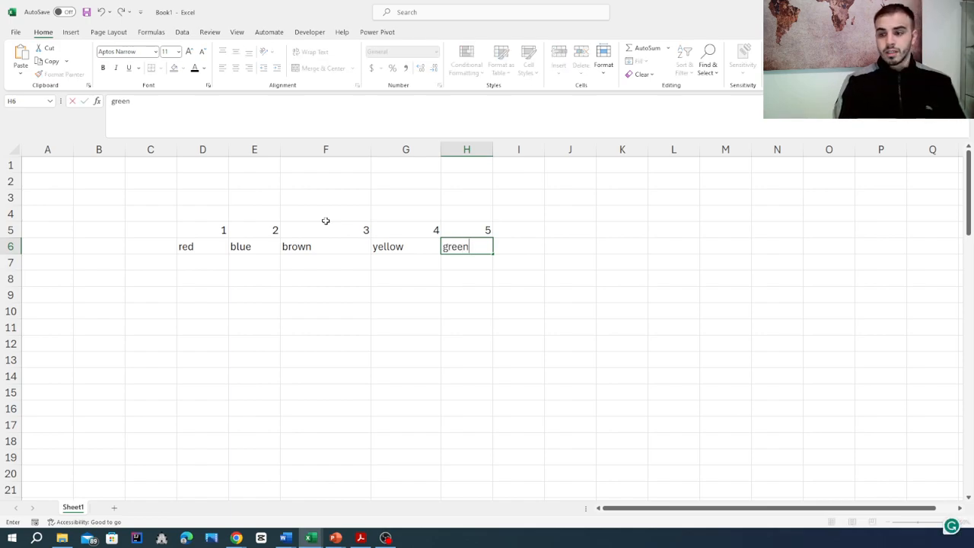
key("Return")
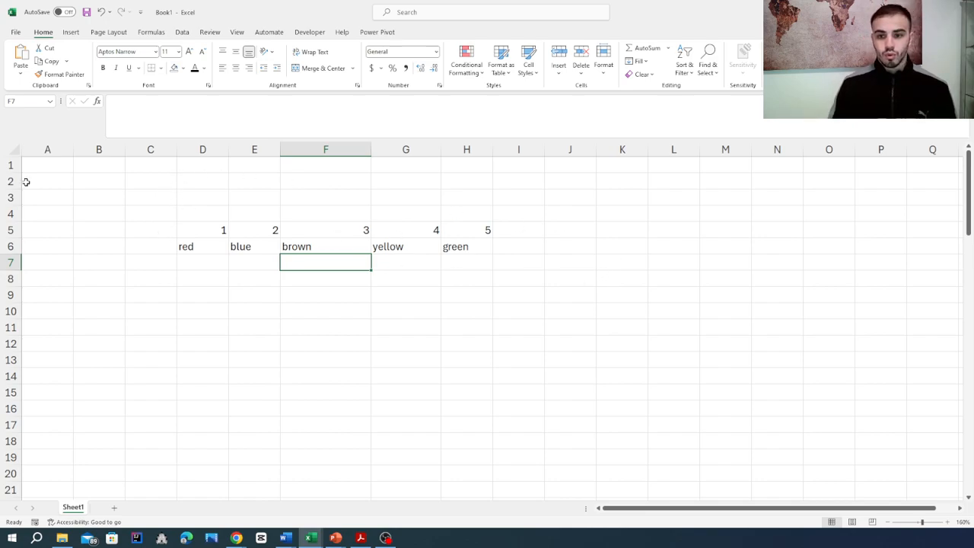
left_click_drag(202, 227, 430, 229)
left_click(193, 245)
left_click_drag(274, 248, 495, 254)
left_click(396, 343)
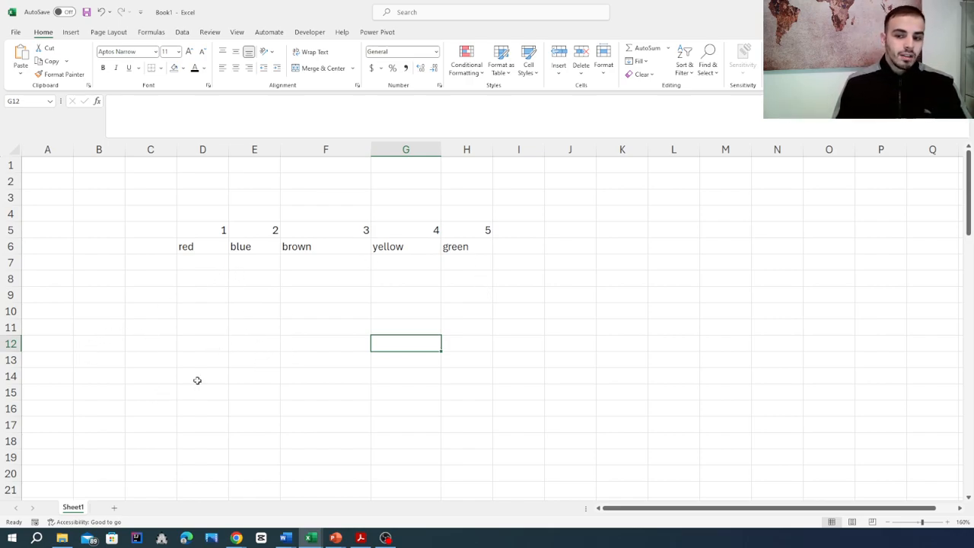
Enter the formula =HLOOKUP(1,D5:H6,2) in cell D12 to look up the color for number 1
left_click(226, 358)
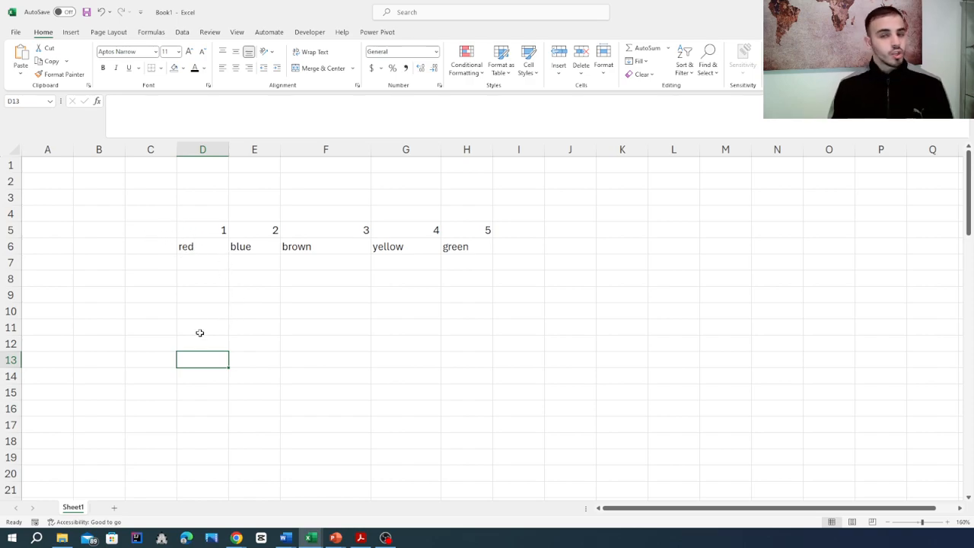
key("Up")
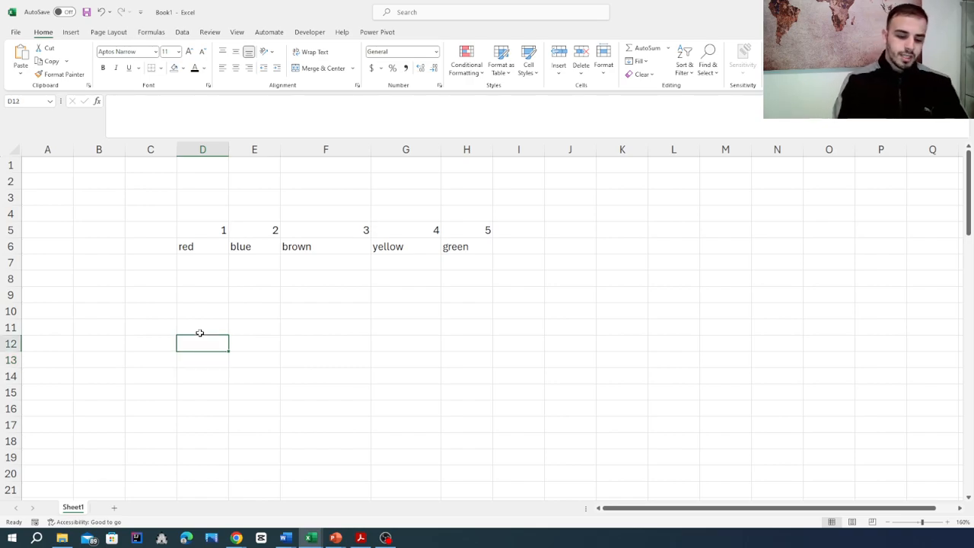
type("=")
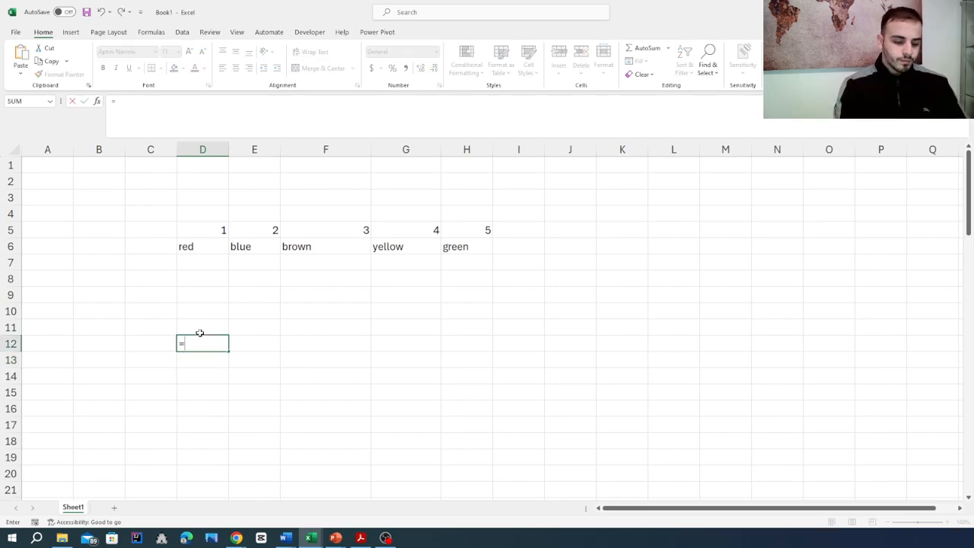
type("hlo")
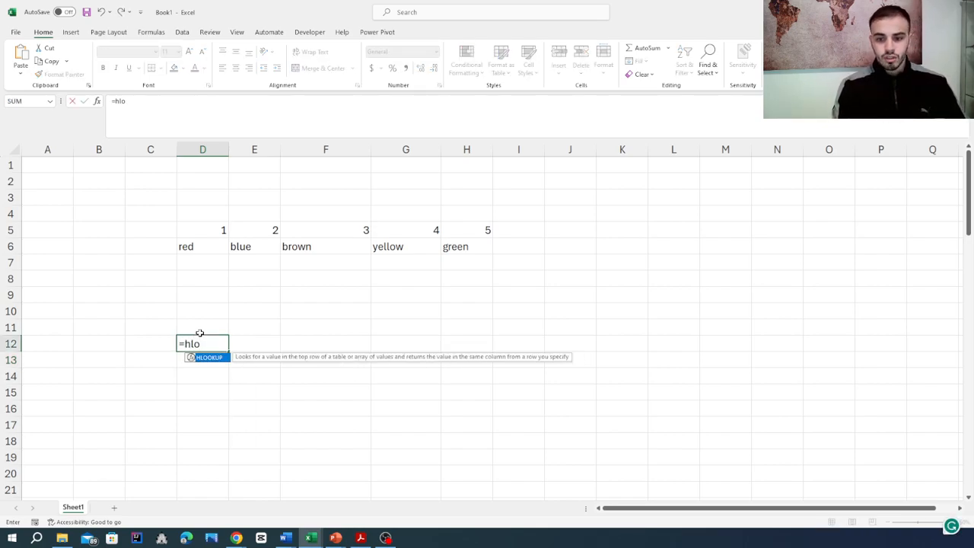
key("Tab")
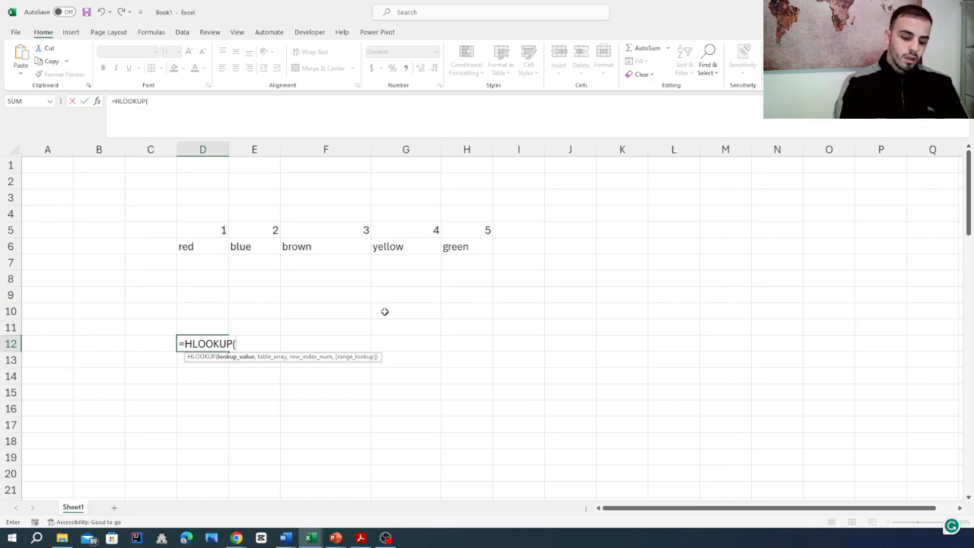
type("1,")
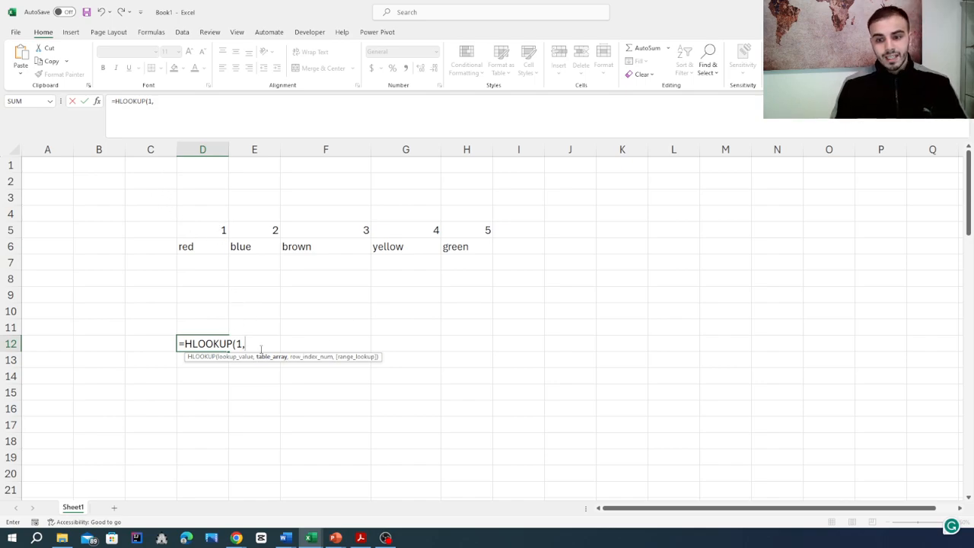
left_click_drag(198, 227, 465, 244)
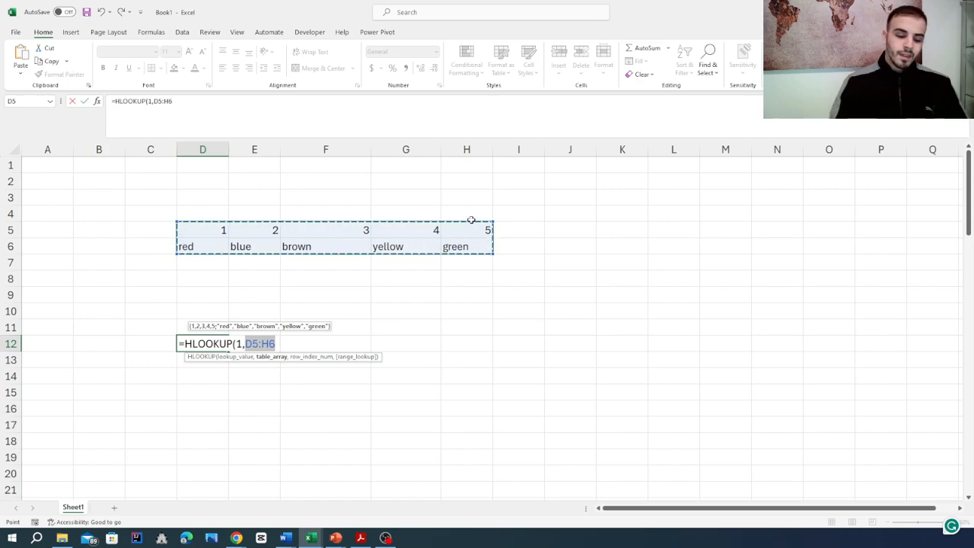
type(",")
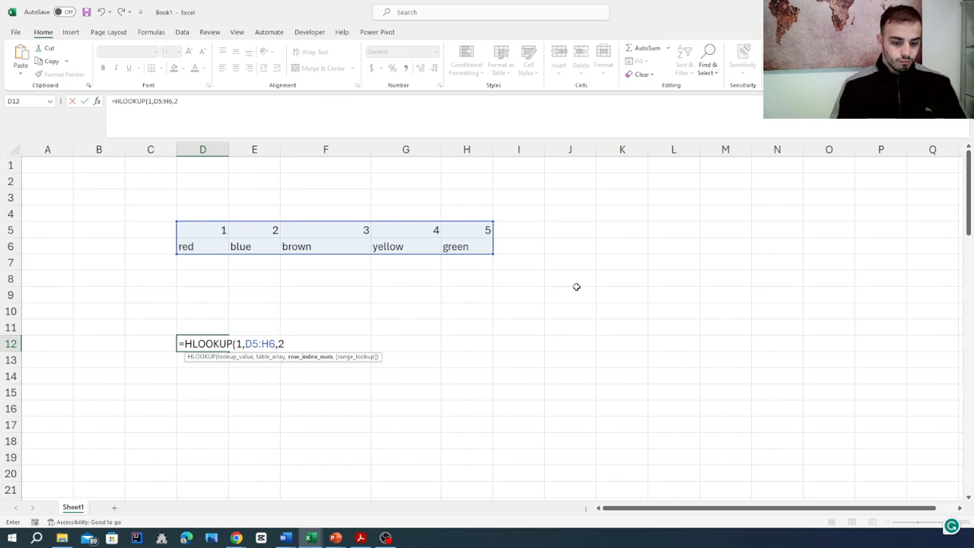
type("2)")
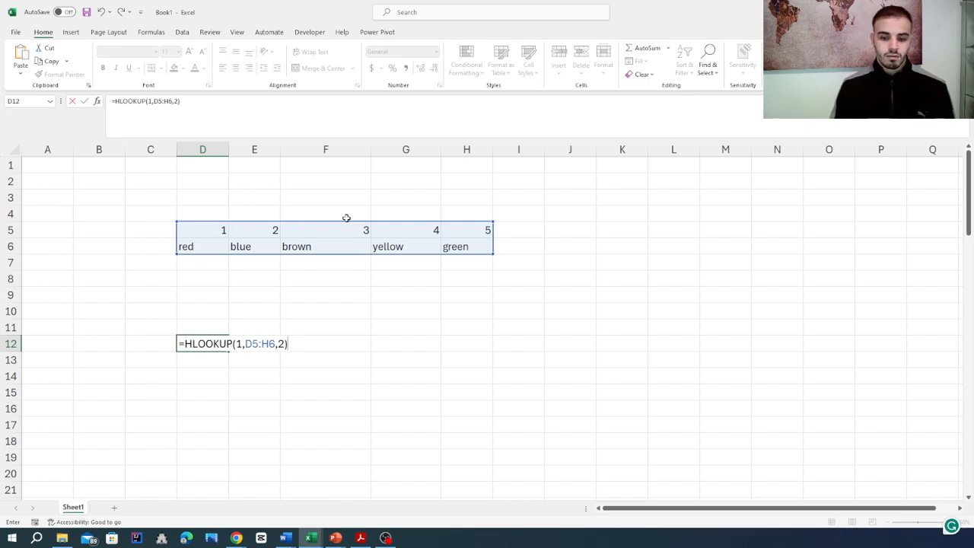
key("Return")
Change the lookup value of the HLOOKUP formula in D12 to 3
left_click(199, 345)
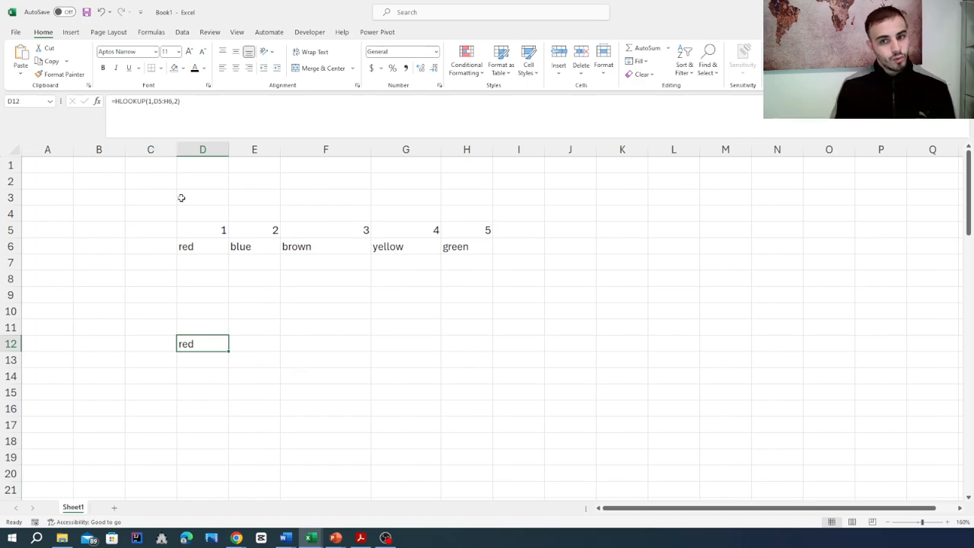
double_click(197, 343)
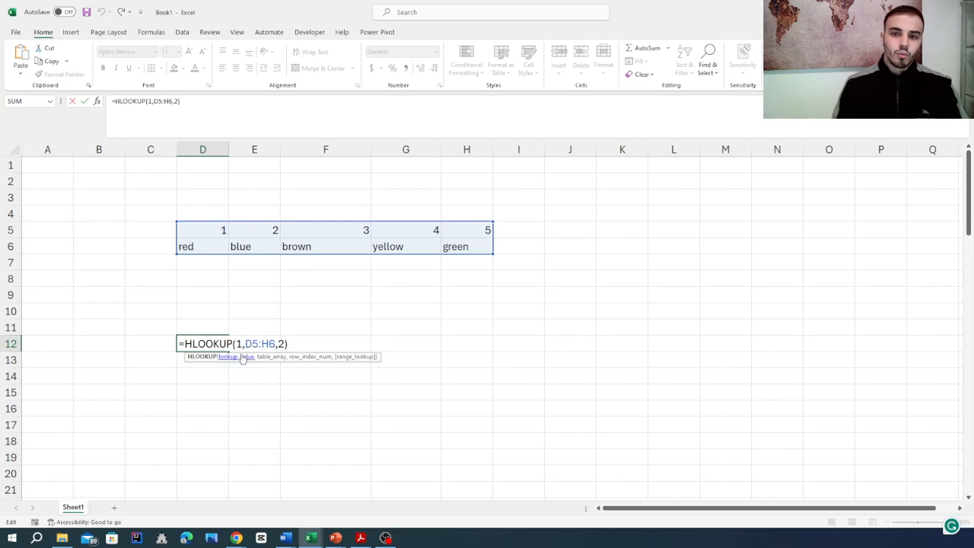
left_click(240, 343)
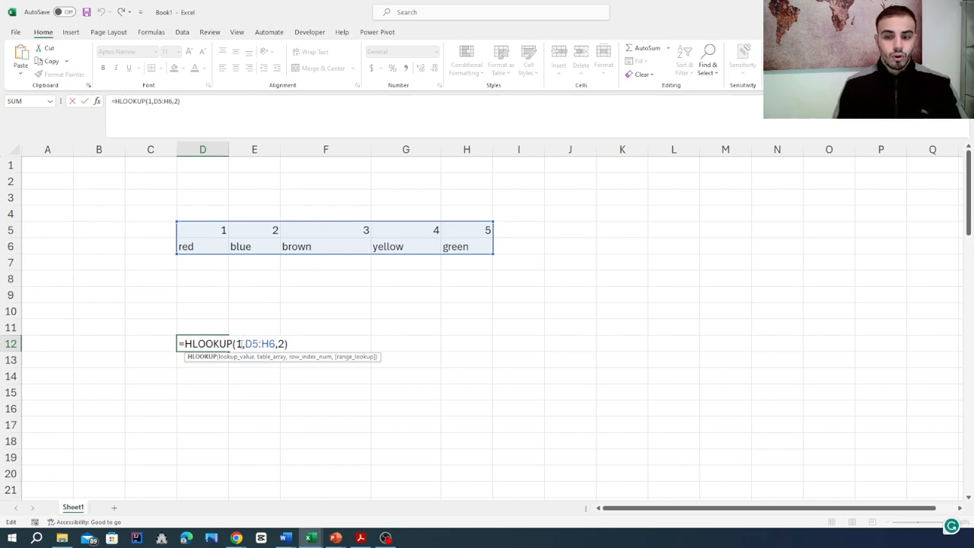
key("BackSpace")
type("3")
key("Return")
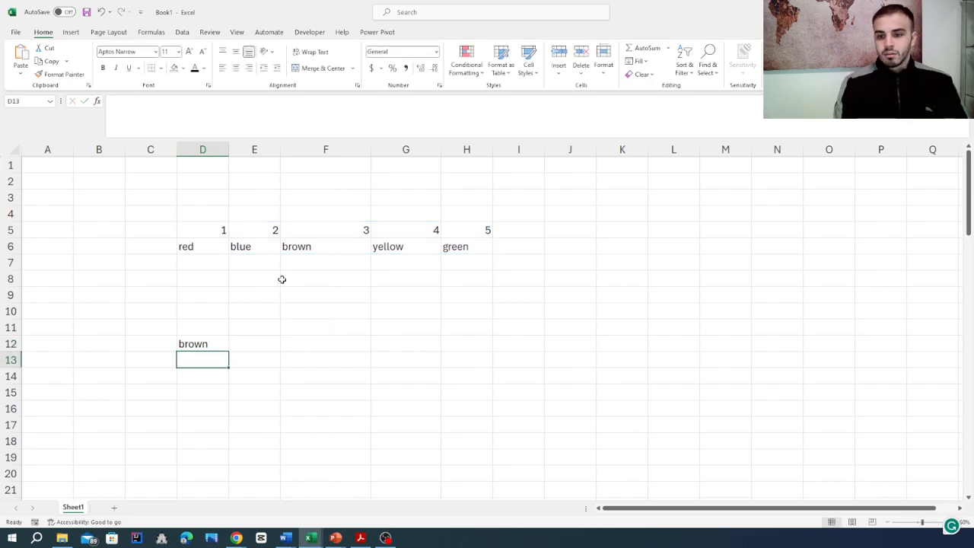
Check the lookup result against cells F5 and F6, and clear the formula from D12
left_click(197, 342)
left_click(332, 253)
left_click(331, 233)
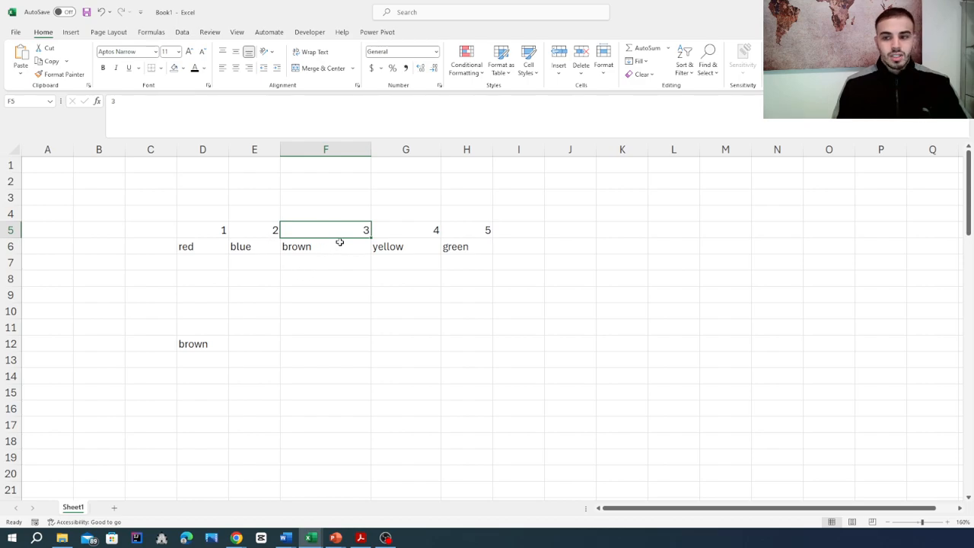
left_click(307, 245)
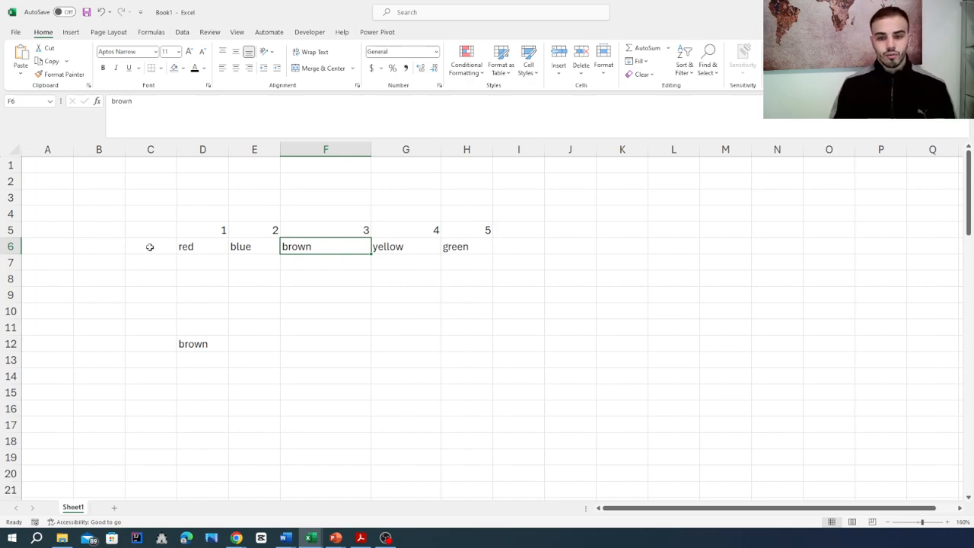
left_click(197, 343)
key("Delete")
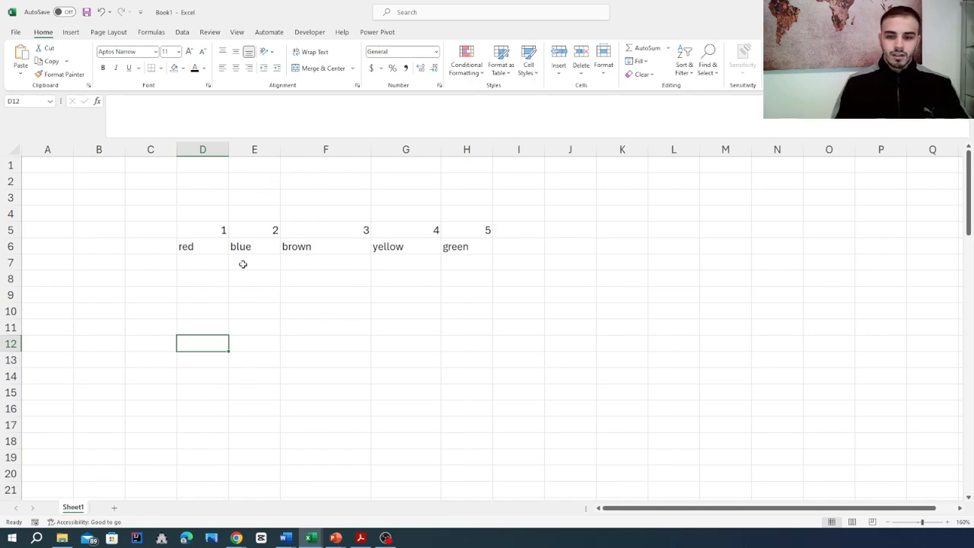
Fill cells D7 to H7 beneath the colors with cat, dog, snake, monkey and bear
left_click(206, 265)
type("ca")
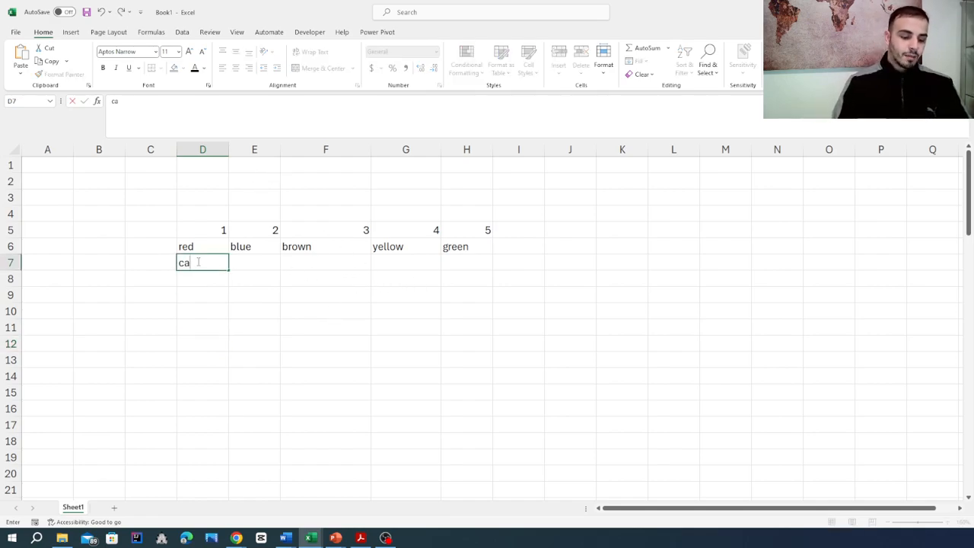
key("Tab")
type("dog")
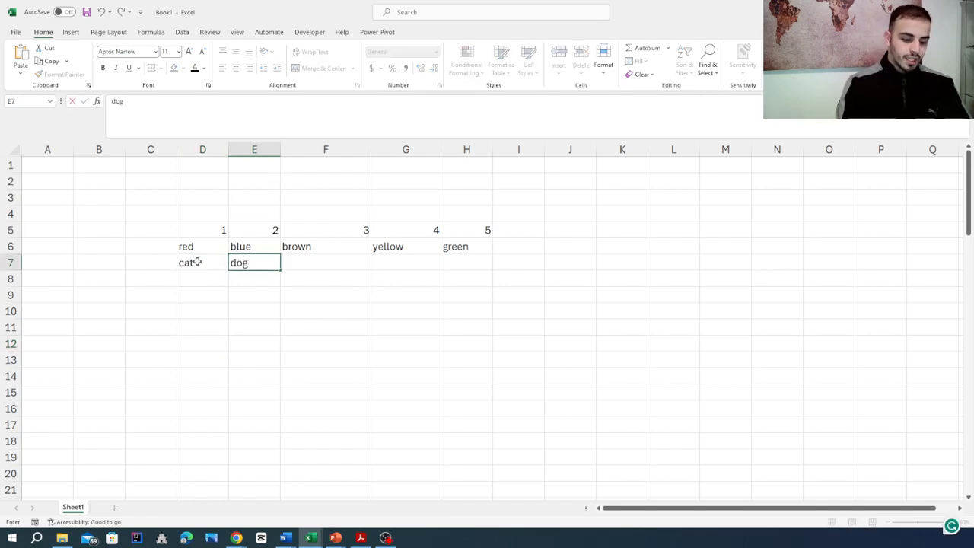
key("Tab")
type("snake")
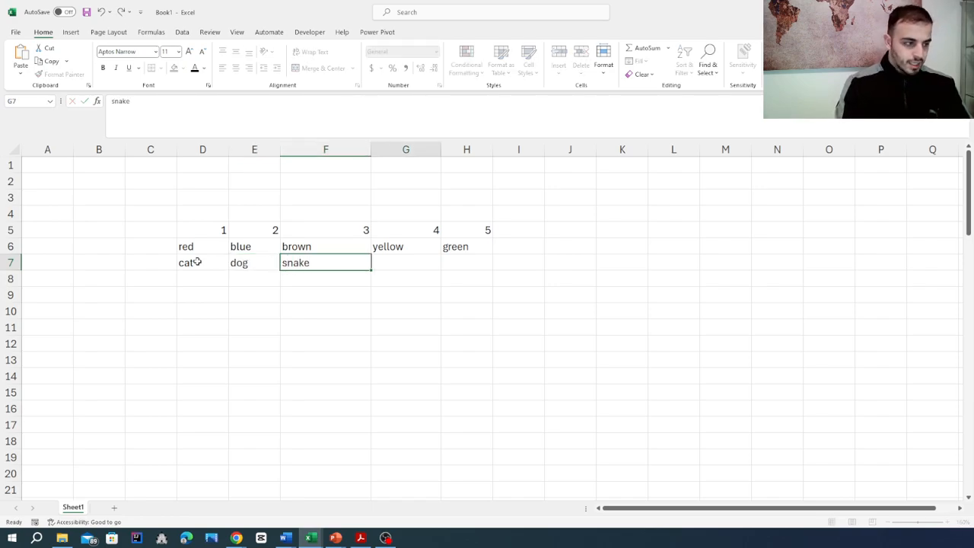
key("Tab")
type("monkey")
key("Tab")
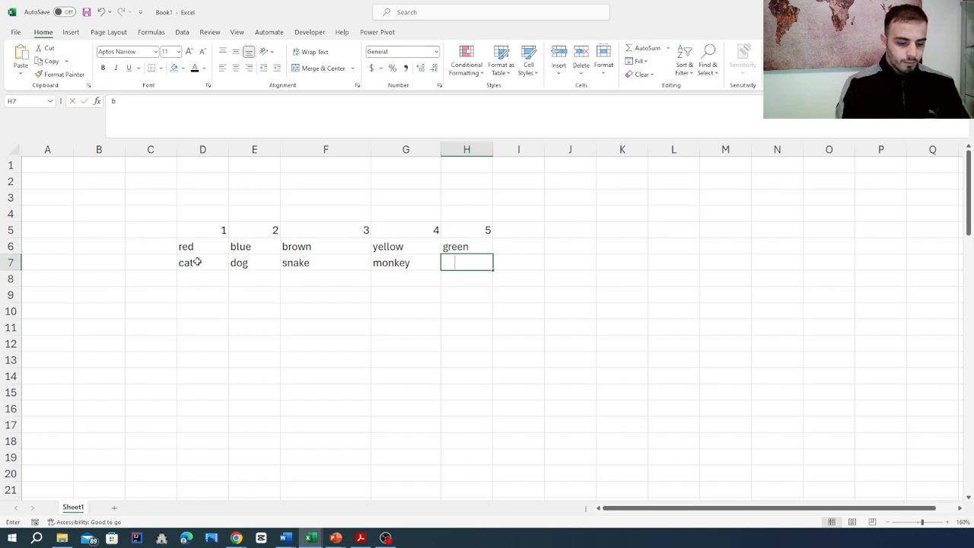
type("bear")
key("Return")
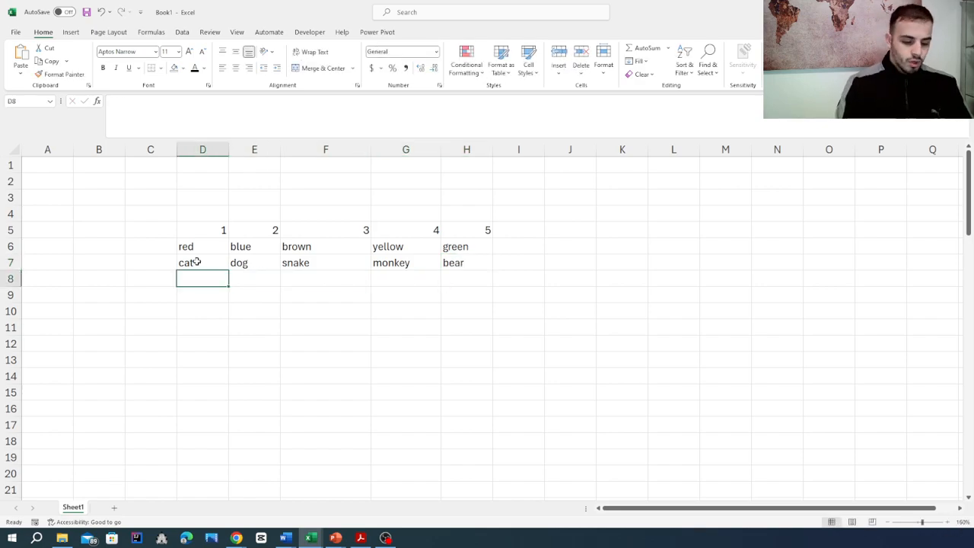
Fill cells D8 to H8 beneath the animals with honda, mustang, BMW, toyota and ferrari
type("honda")
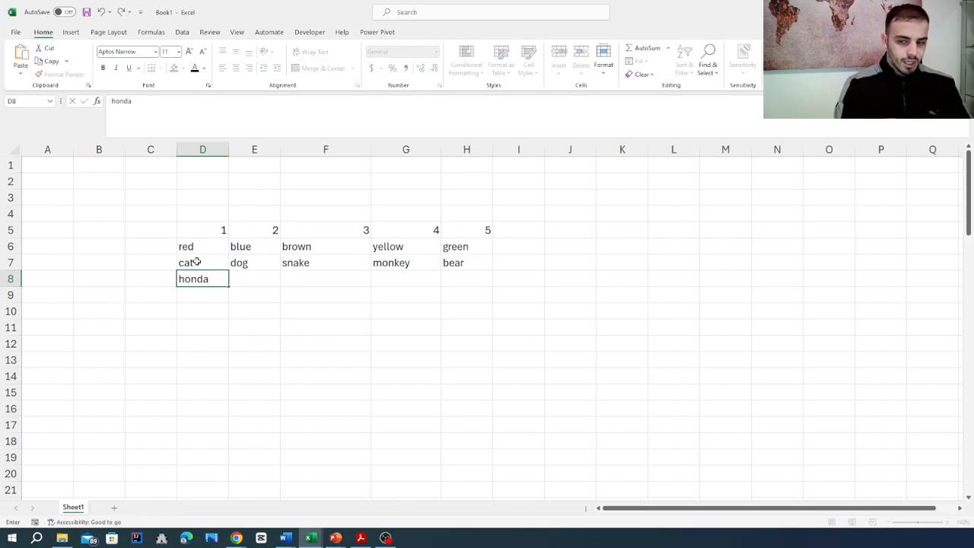
key("Tab")
type("mustang")
key("Tab")
type("BMW")
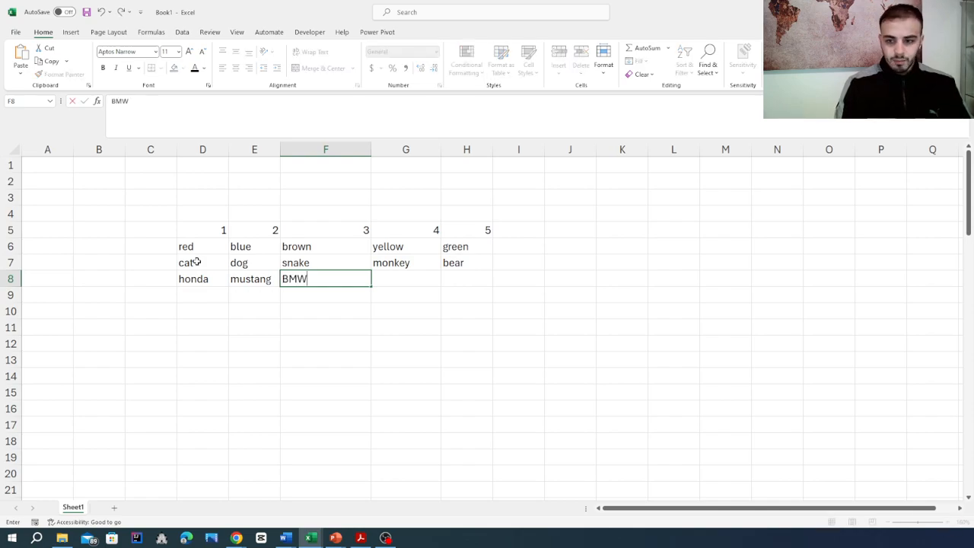
key("Tab")
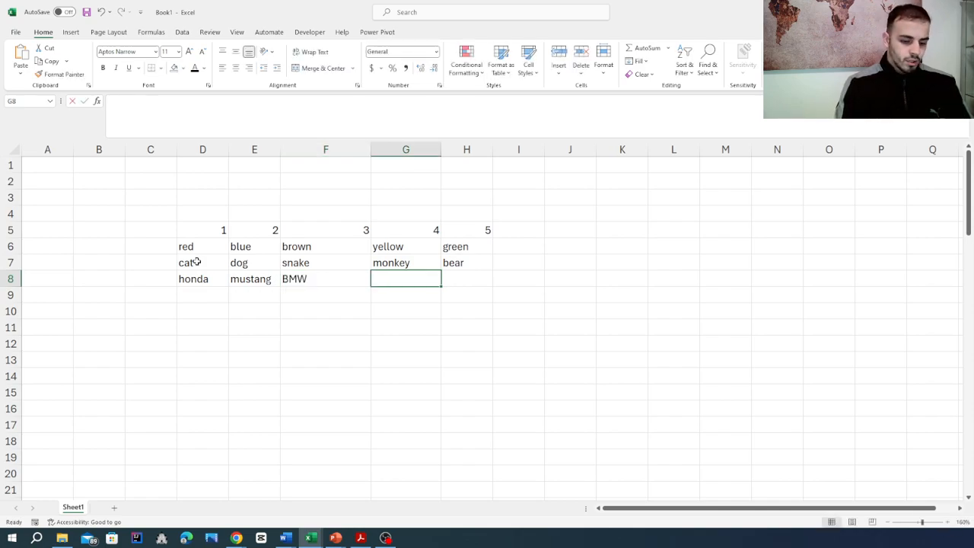
type("toyota")
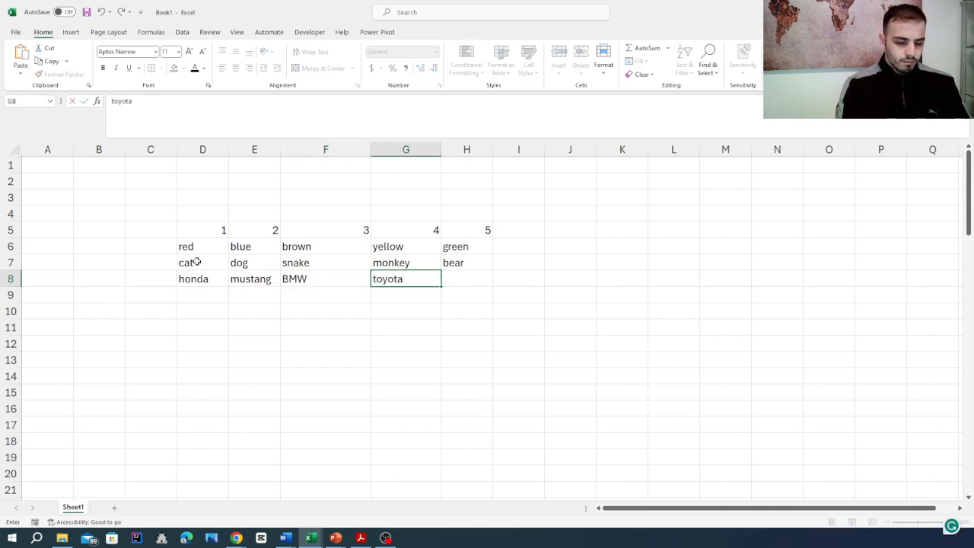
key("Tab")
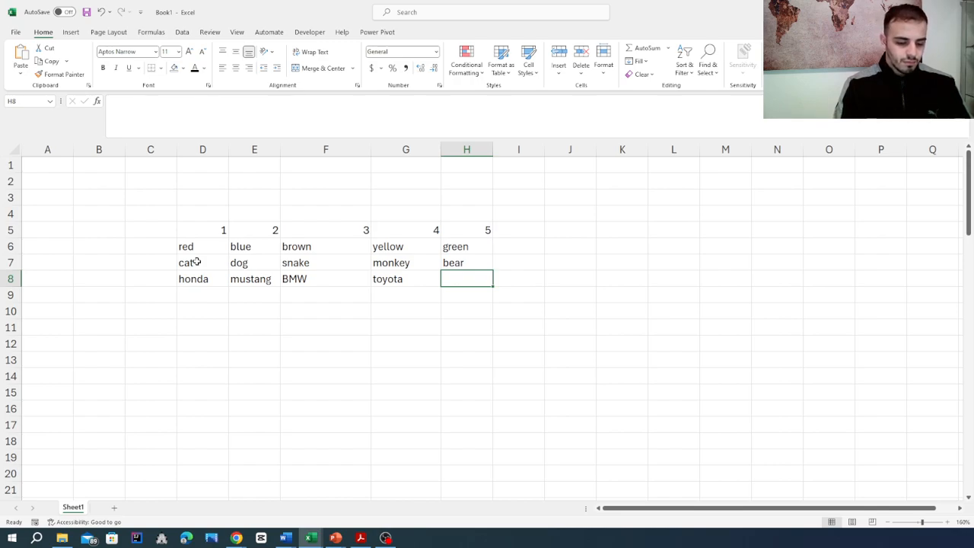
type("fer")
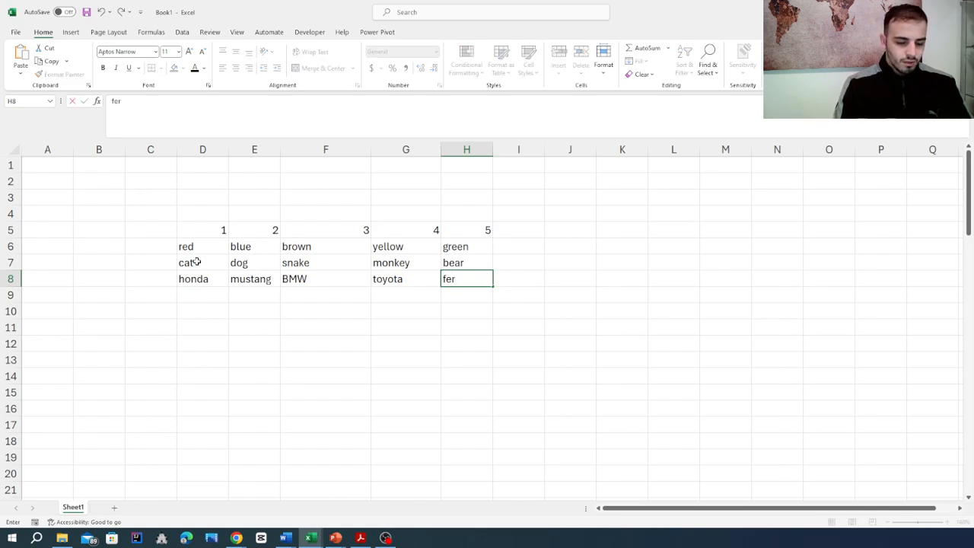
type("rari")
key("Return")
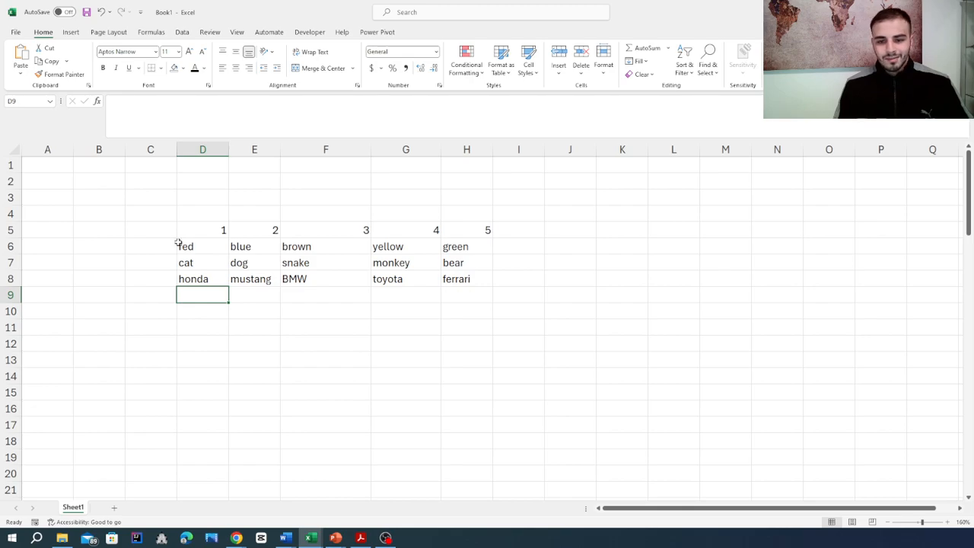
Apply all borders to the table range D5 to H8
left_click_drag(193, 228, 466, 277)
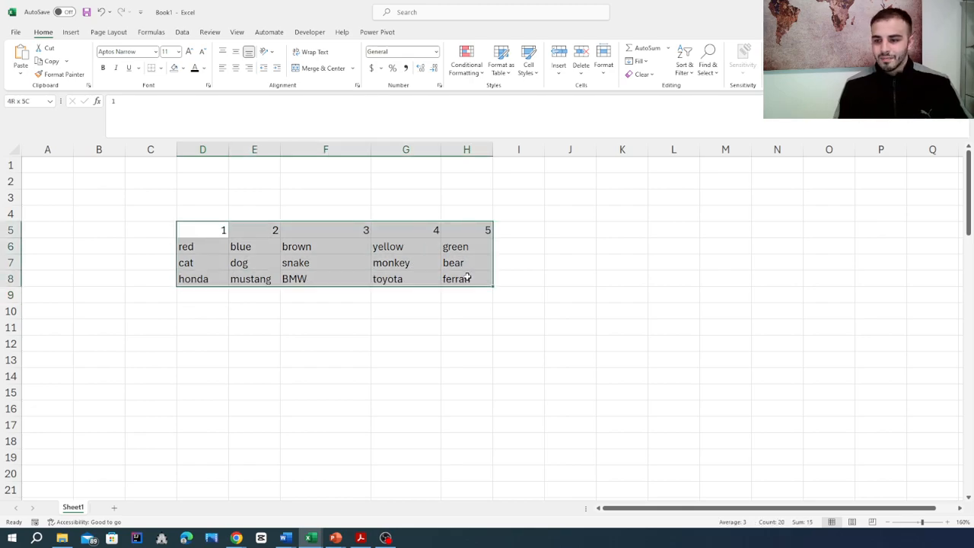
left_click(161, 69)
left_click(185, 169)
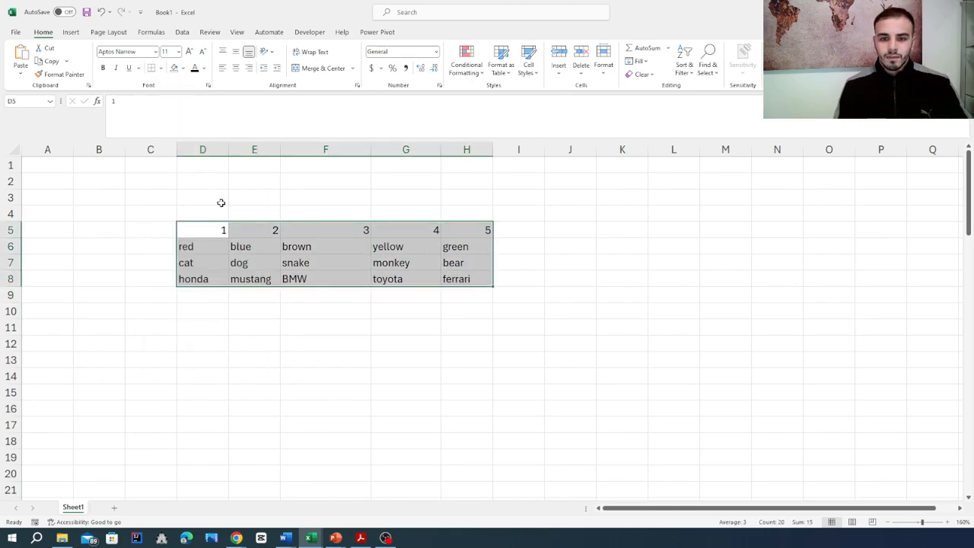
left_click(327, 398)
left_click(223, 343)
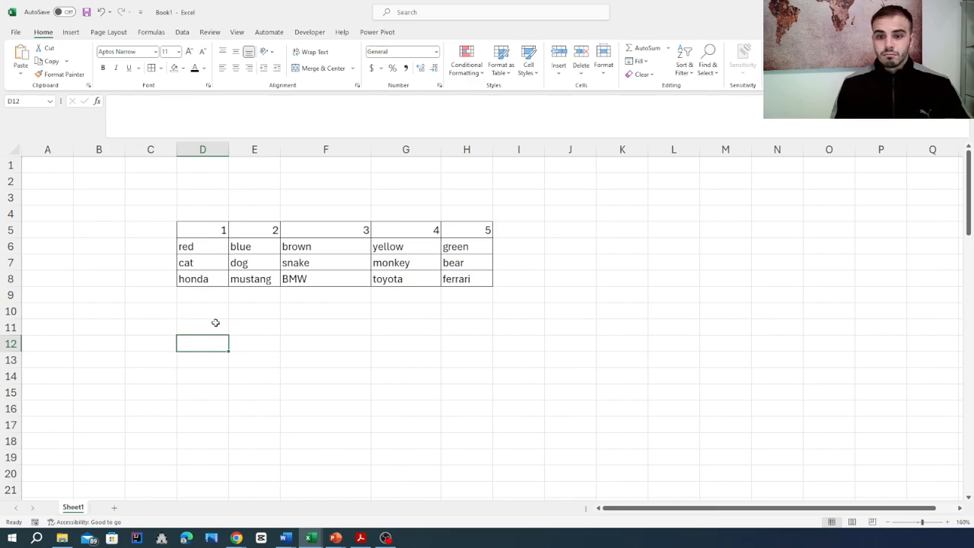
left_click(615, 194)
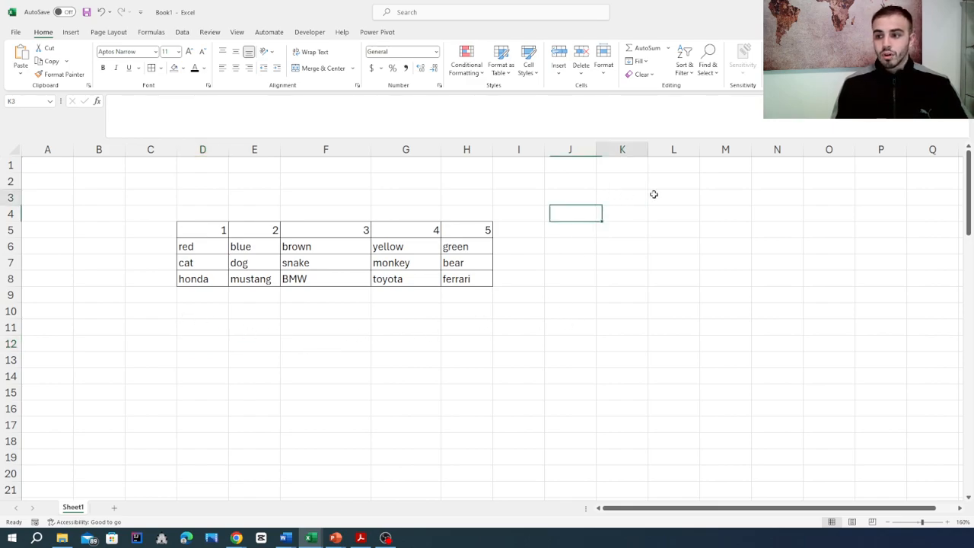
type("ro")
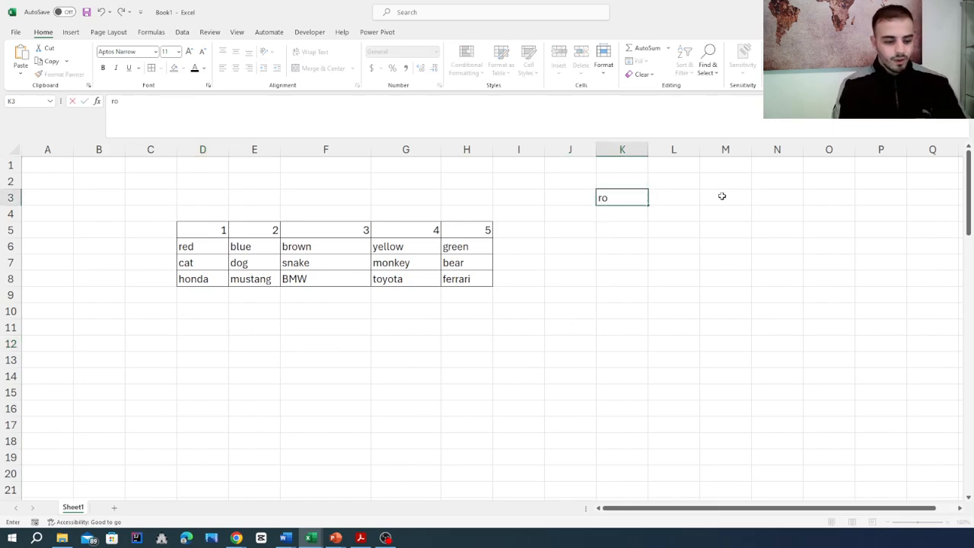
key("BackSpace")
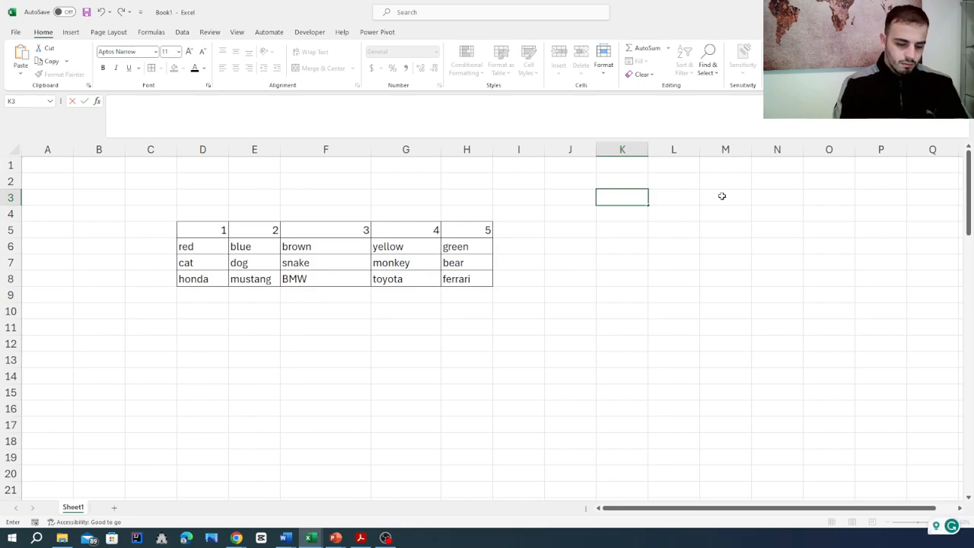
type("element")
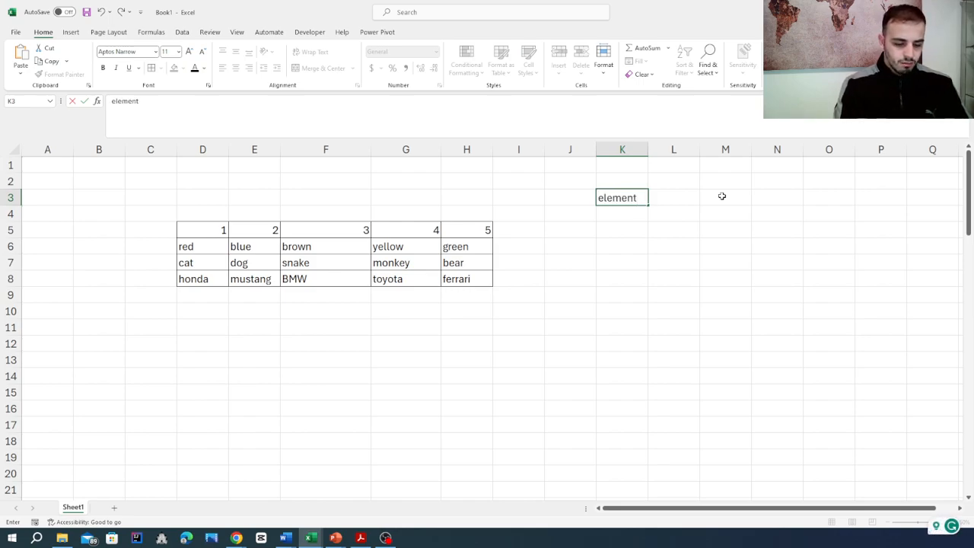
key("BackSpace")
key("BackSpace")
key("BackSpace")
key("BackSpace")
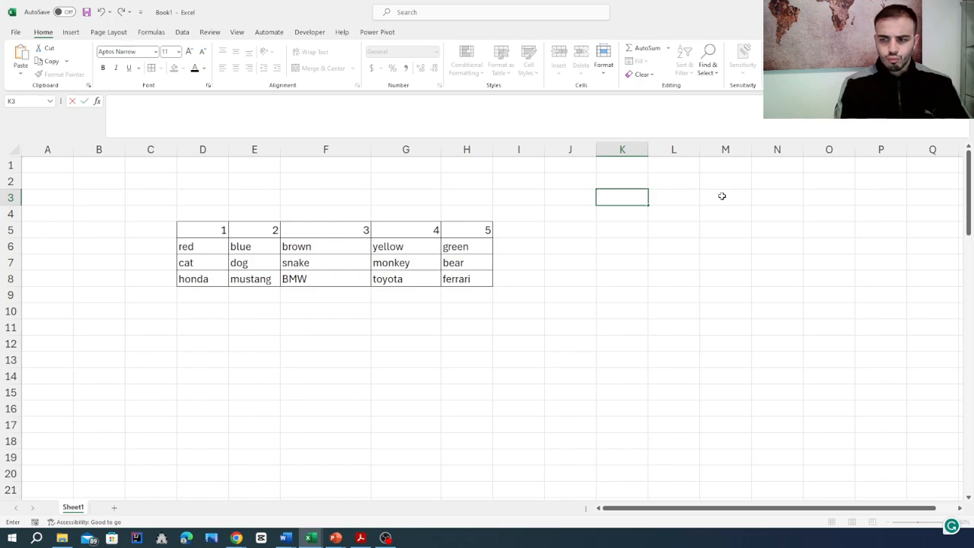
Enter the headings "looking for" in K3 and "row" in M3, and widen column K slightly
type("looking for")
key("Tab")
left_click(704, 282)
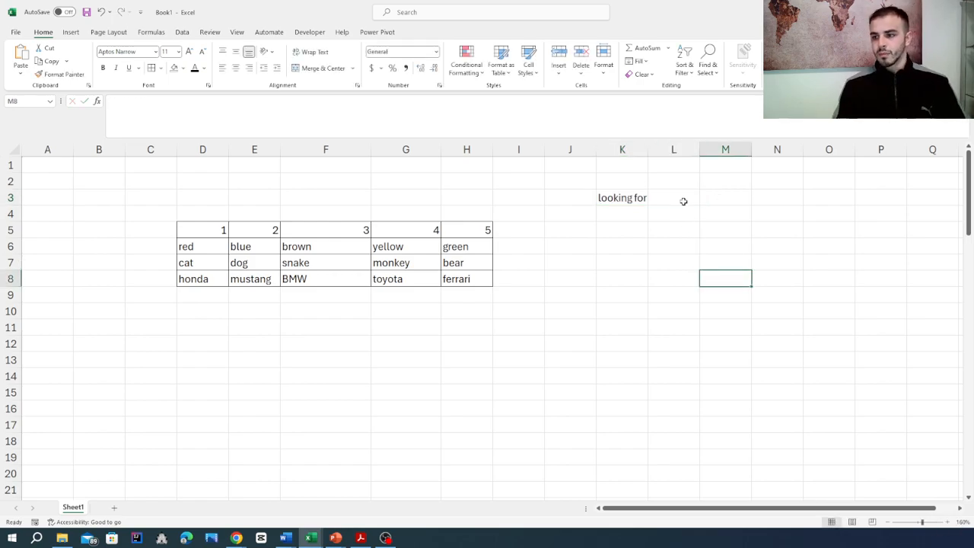
left_click(728, 201)
left_click_drag(648, 149, 654, 148)
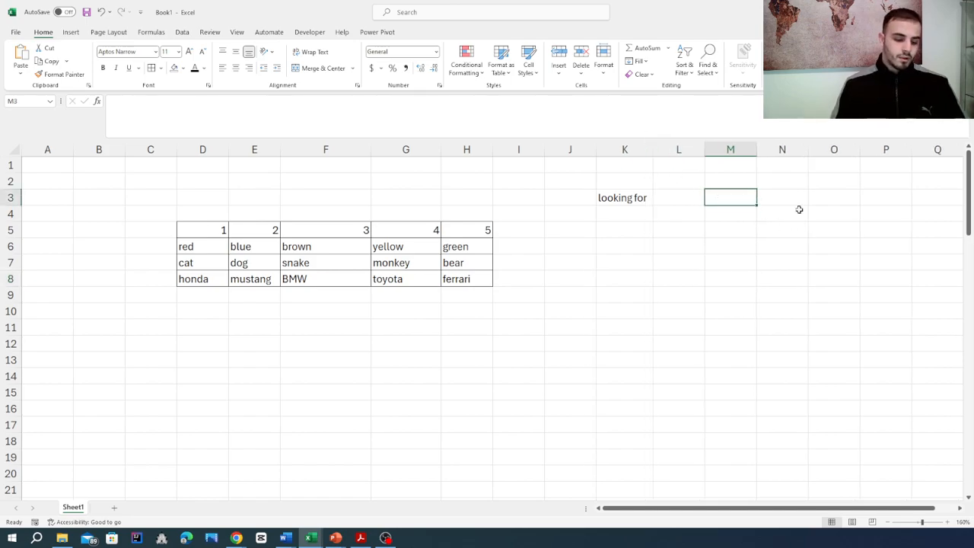
type("row")
key("Return")
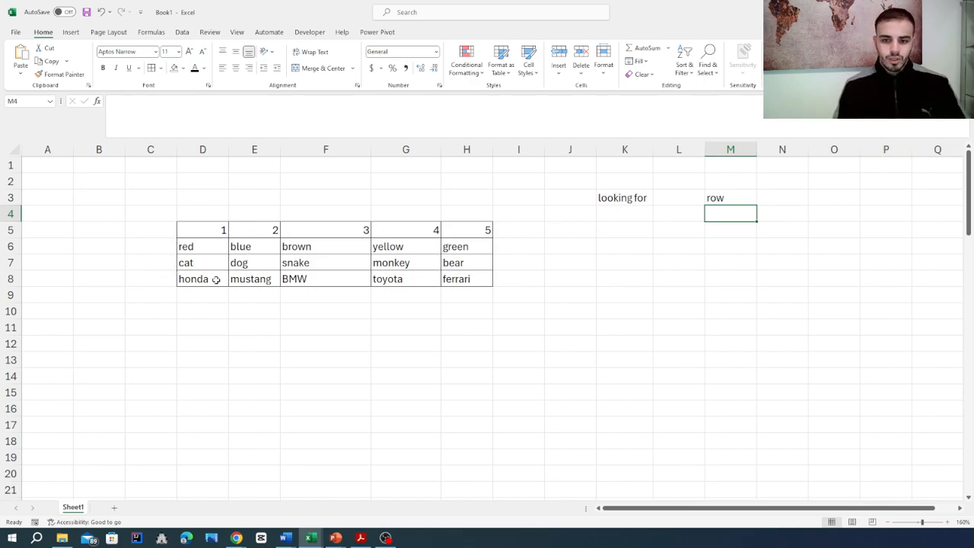
Label the four table rows as row 1, row 2, row 3 and row 4 in cells B5 to B8
left_click(198, 233)
left_click(190, 246)
left_click(189, 263)
left_click(190, 279)
left_click(159, 232)
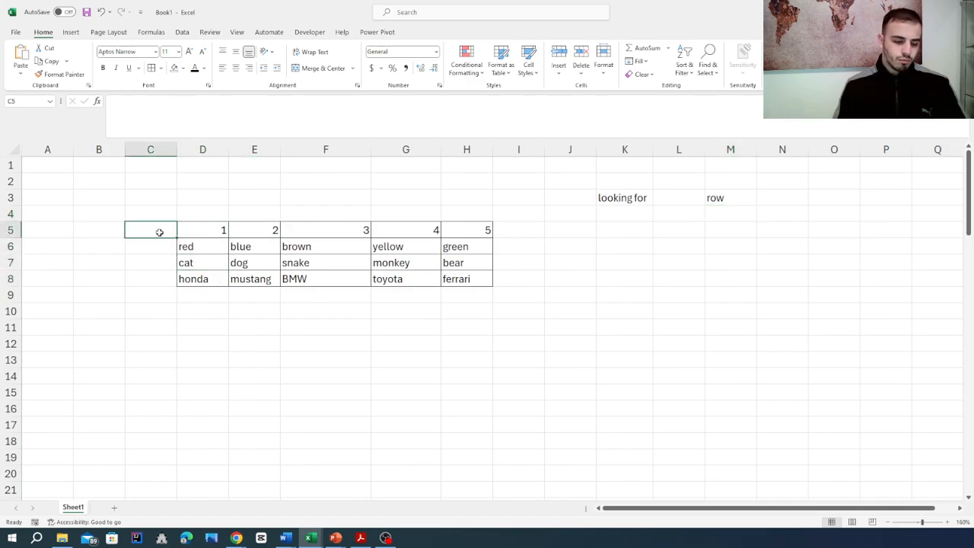
key("Left")
type("row")
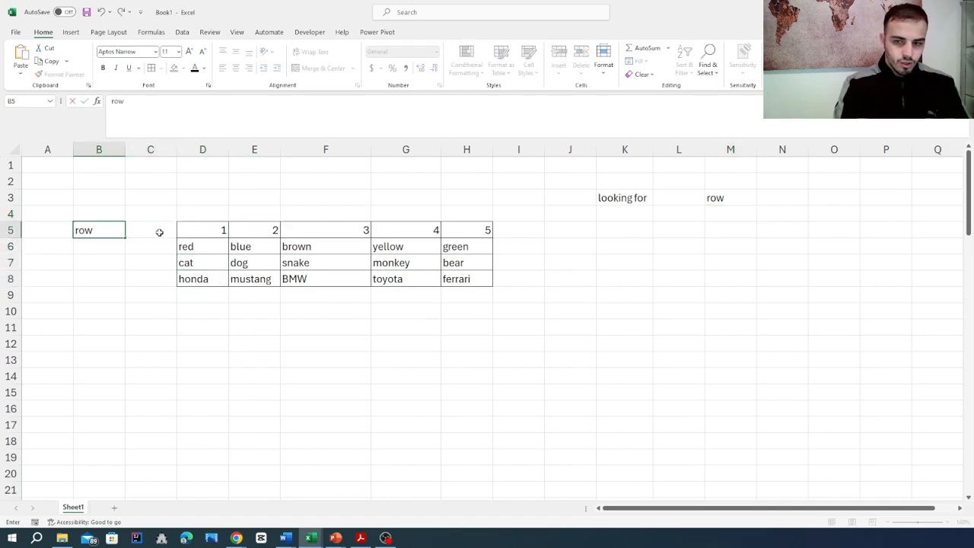
type(" 1")
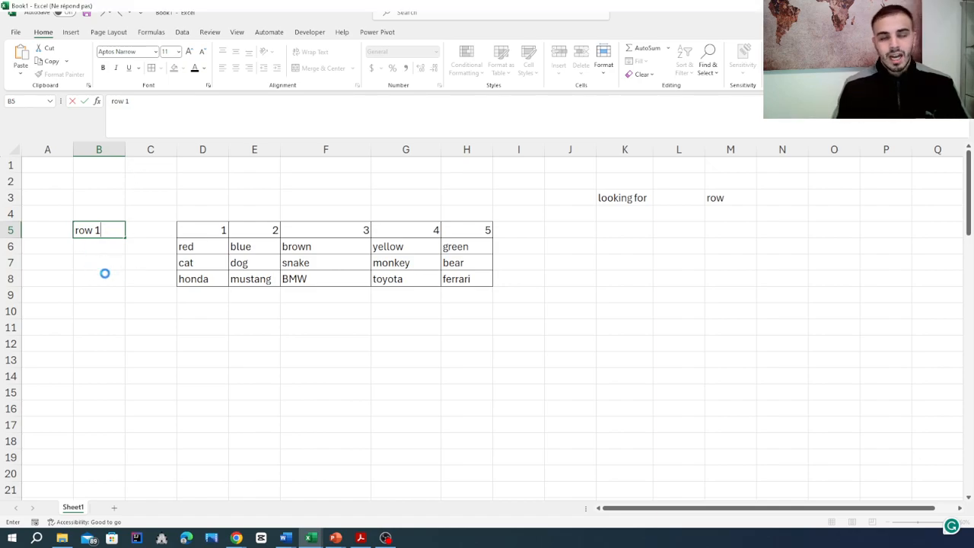
key("Return")
type("row 2")
left_click(90, 259)
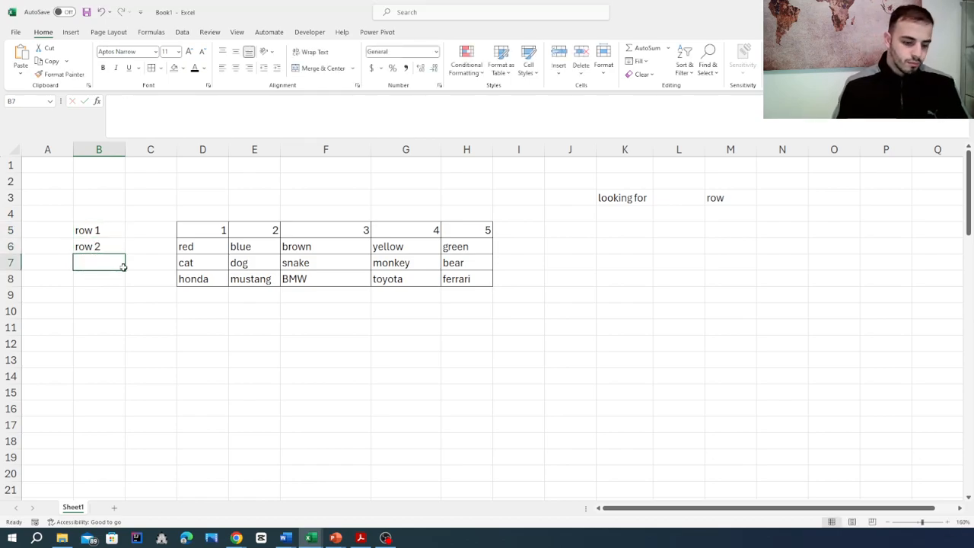
type("row 3")
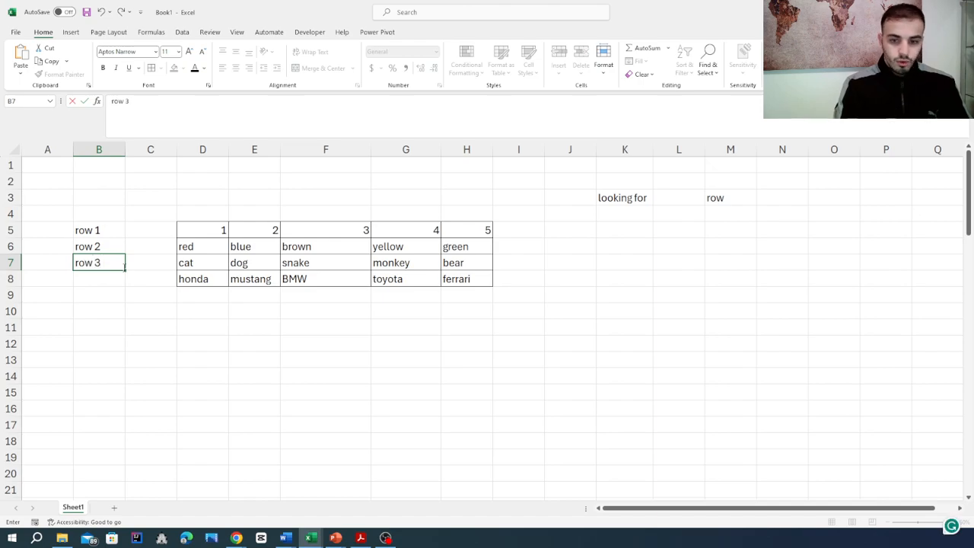
key("Return")
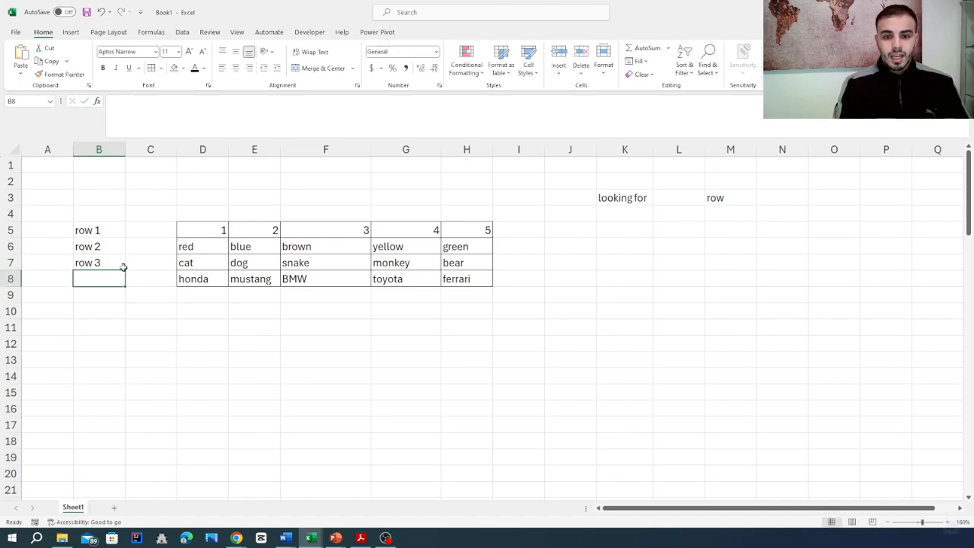
type("row 4")
key("Return")
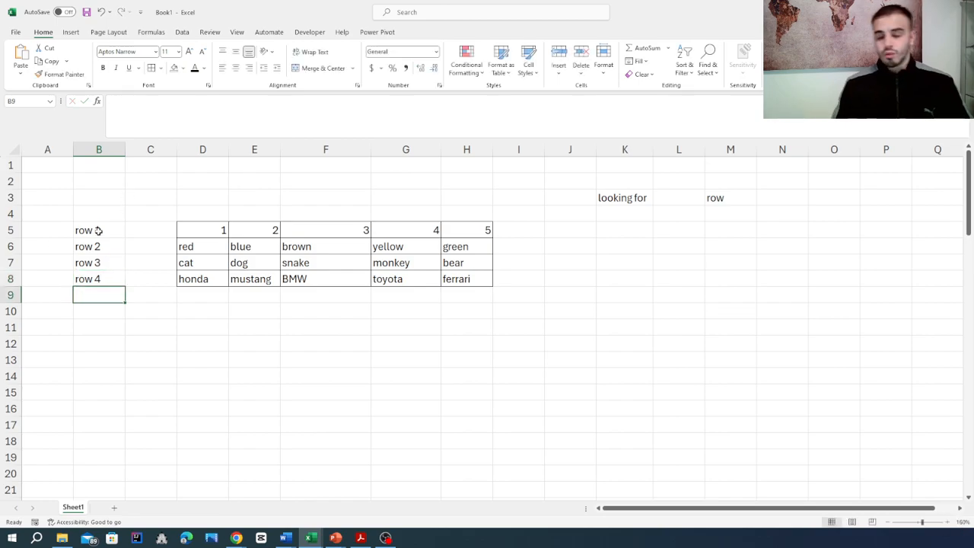
left_click_drag(98, 230, 115, 291)
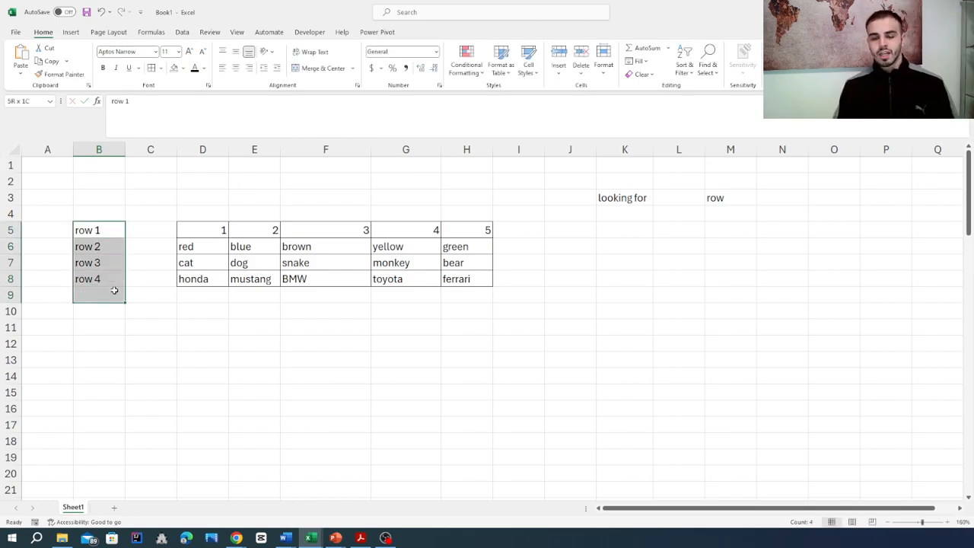
left_click(190, 392)
Enter 1 as the value to look for in K4 and 4 as the row number in M4
left_click(618, 230)
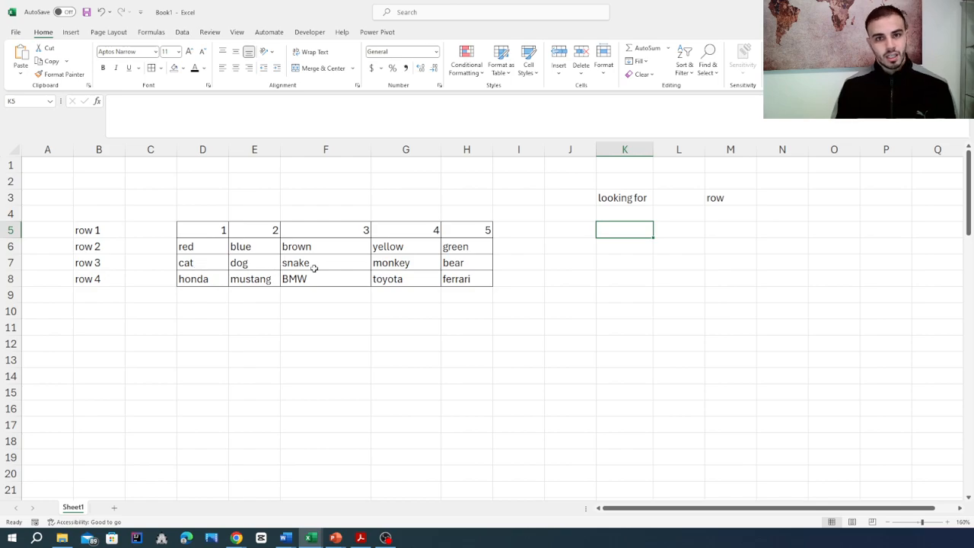
left_click(635, 217)
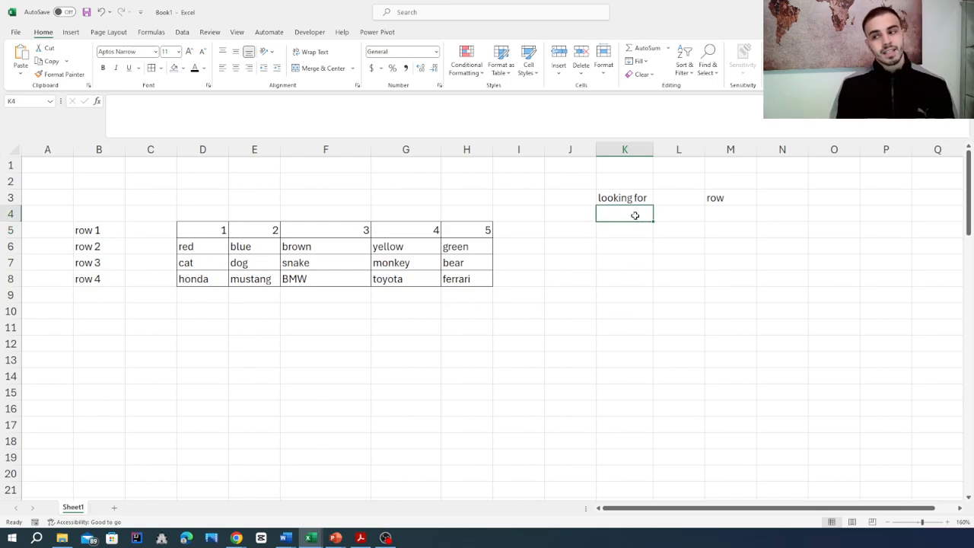
left_click(607, 293)
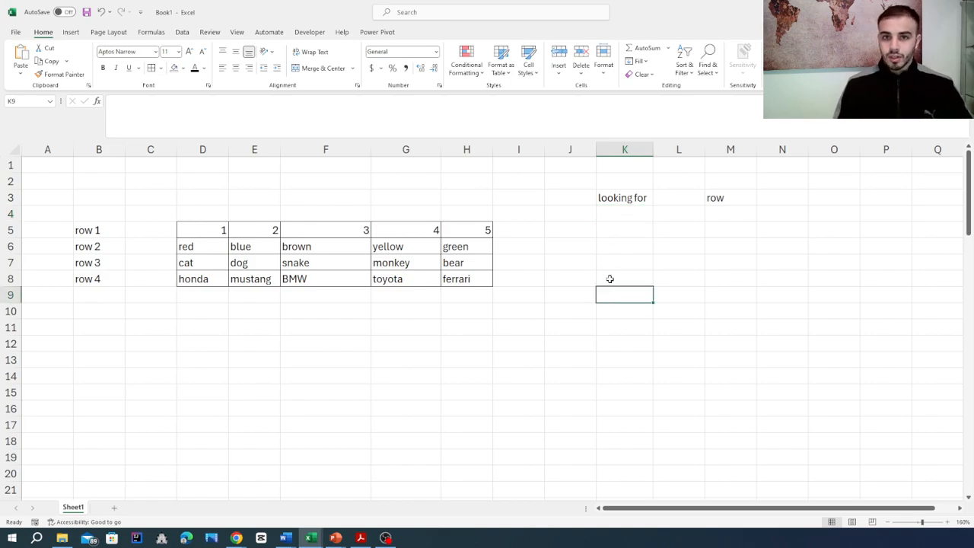
left_click(620, 215)
type("1")
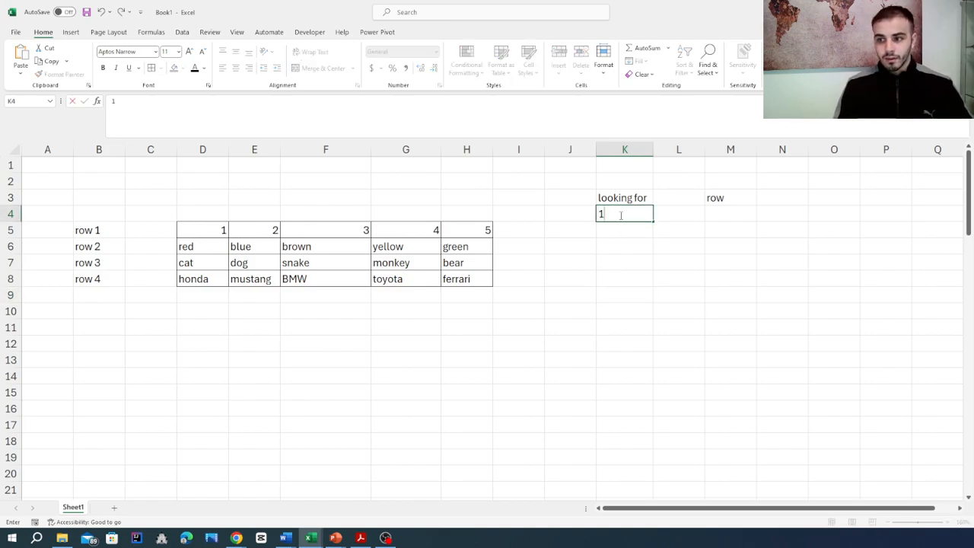
left_click(740, 213)
type("4")
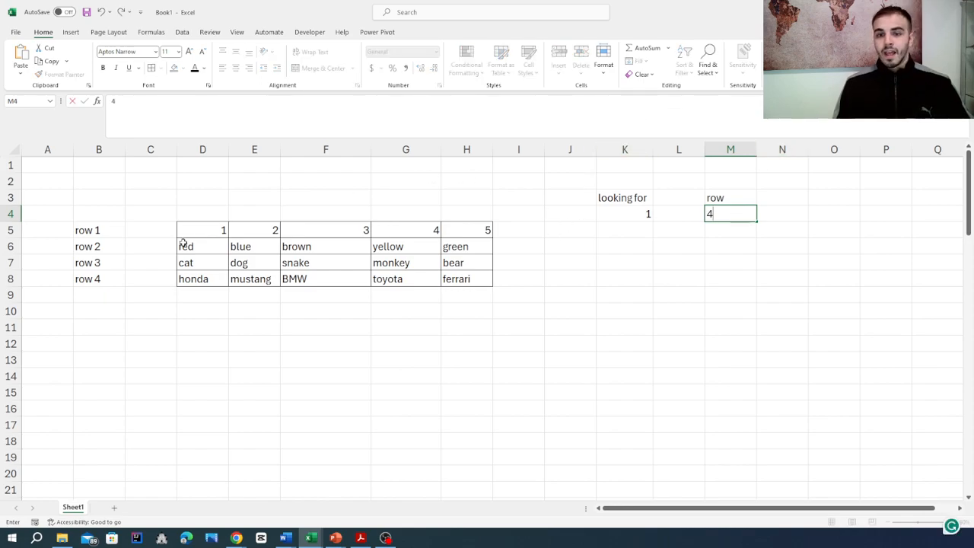
left_click(208, 228)
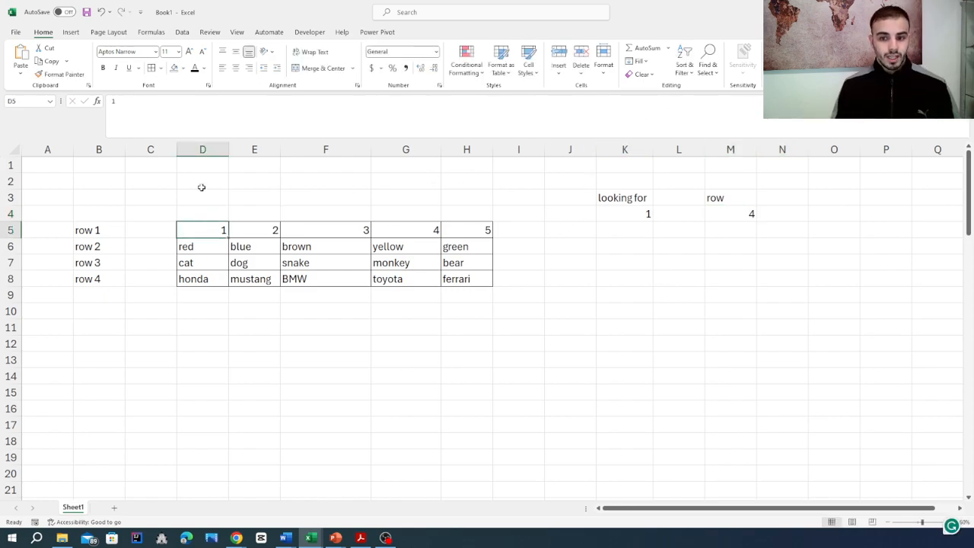
left_click(212, 280)
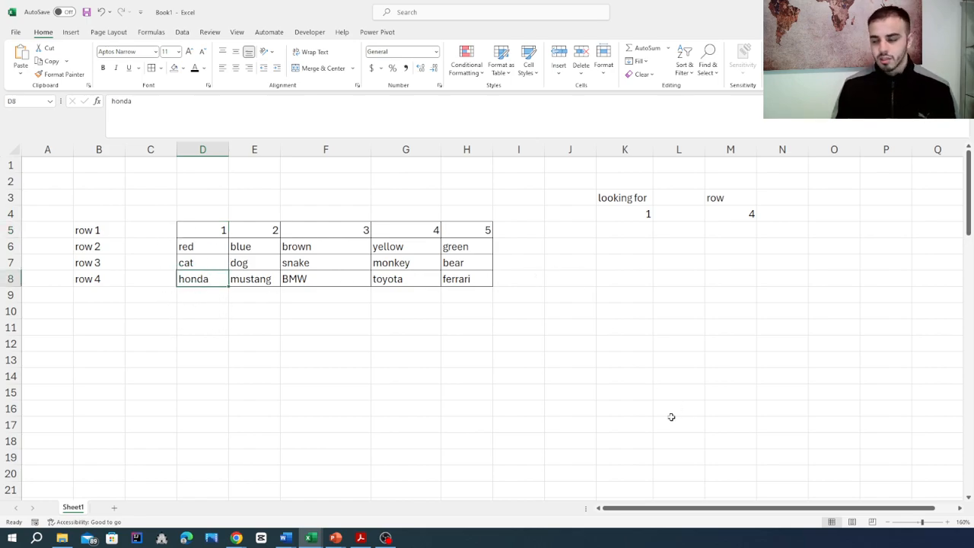
Begin an HLOOKUP formula in E12 with K4 as the lookup value and D5:H8 as the table array
left_click(137, 346)
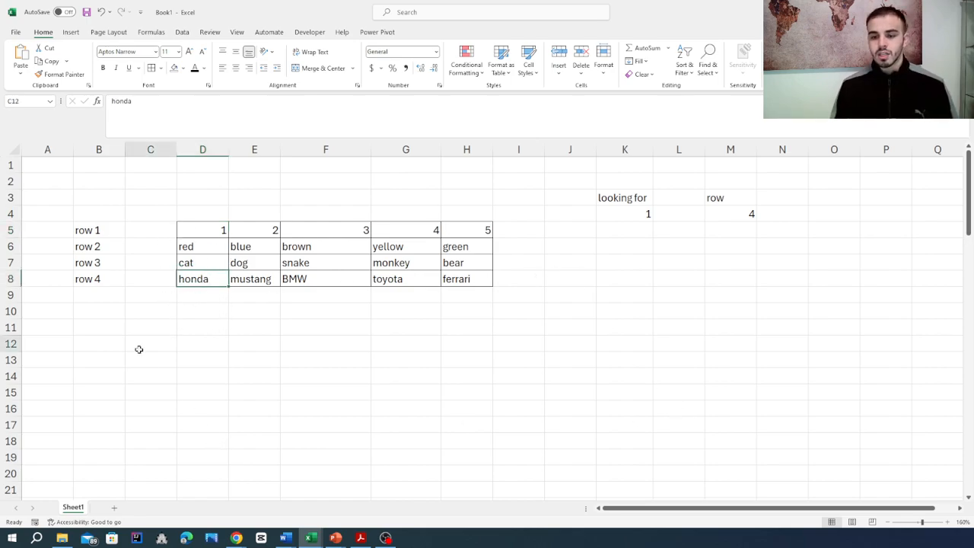
left_click(251, 346)
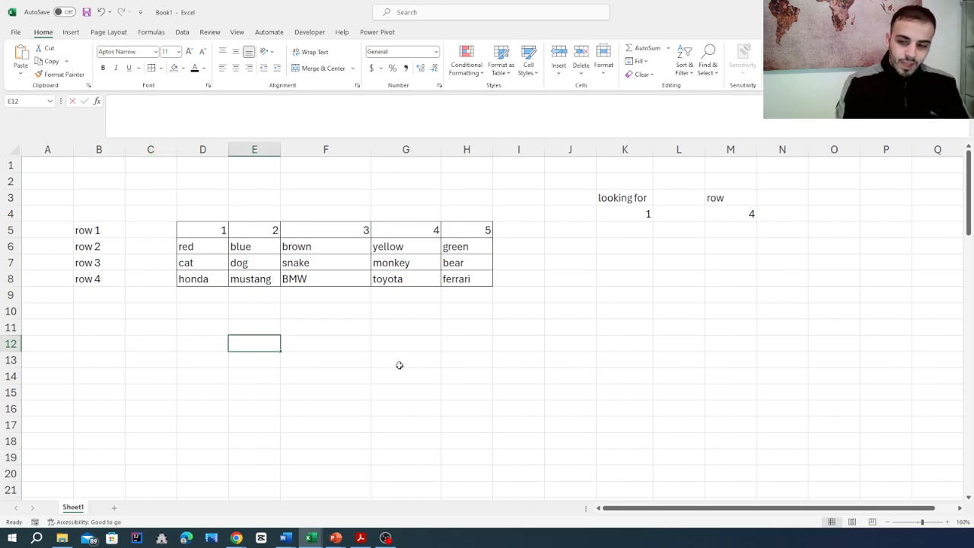
type("=")
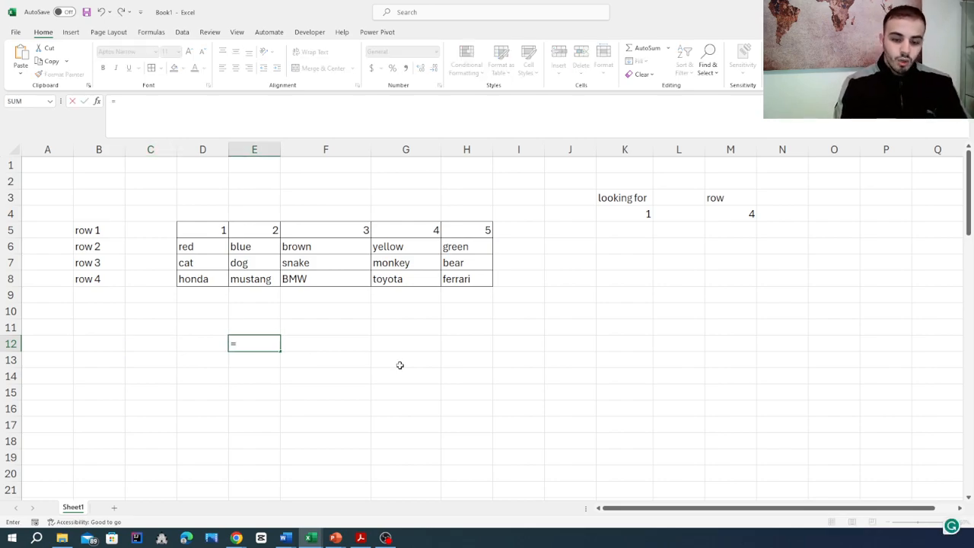
type("hlooku")
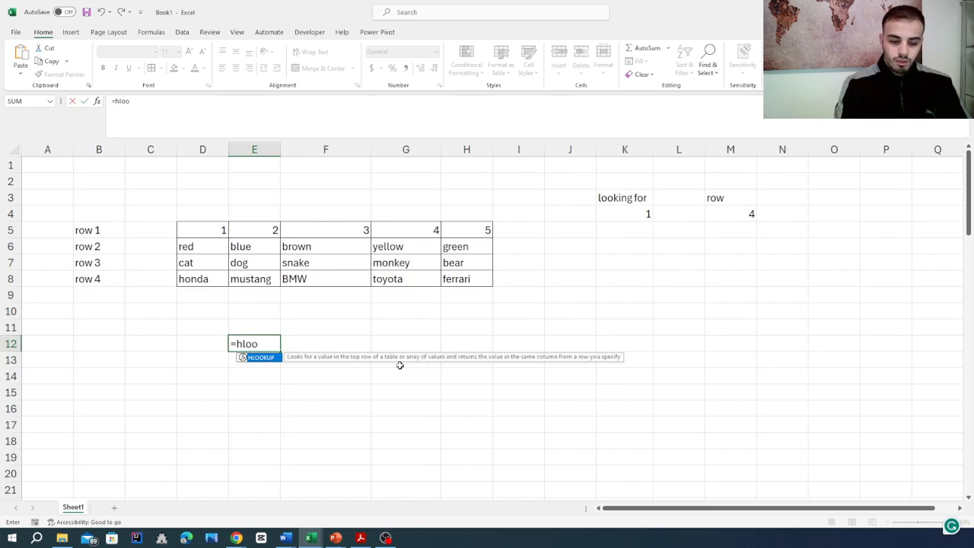
double_click(264, 358)
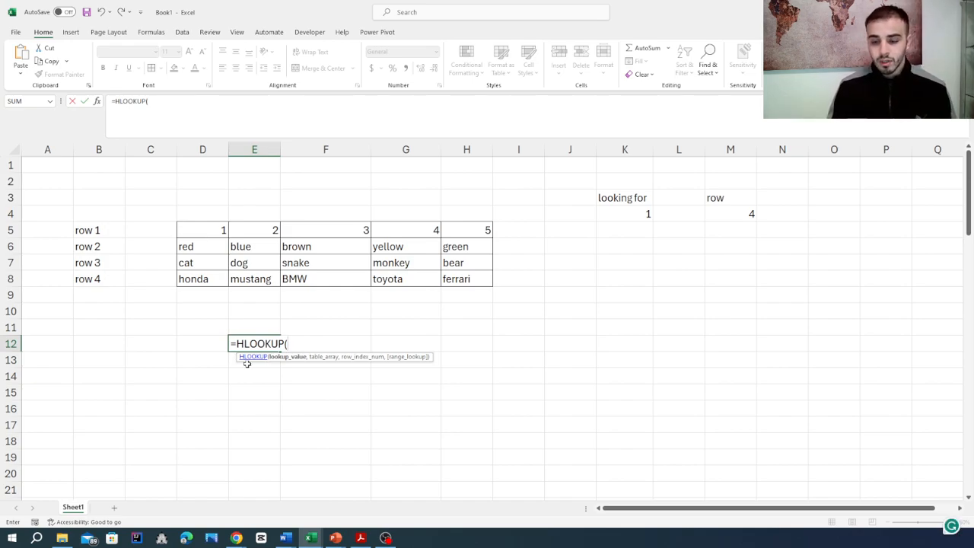
left_click(626, 211)
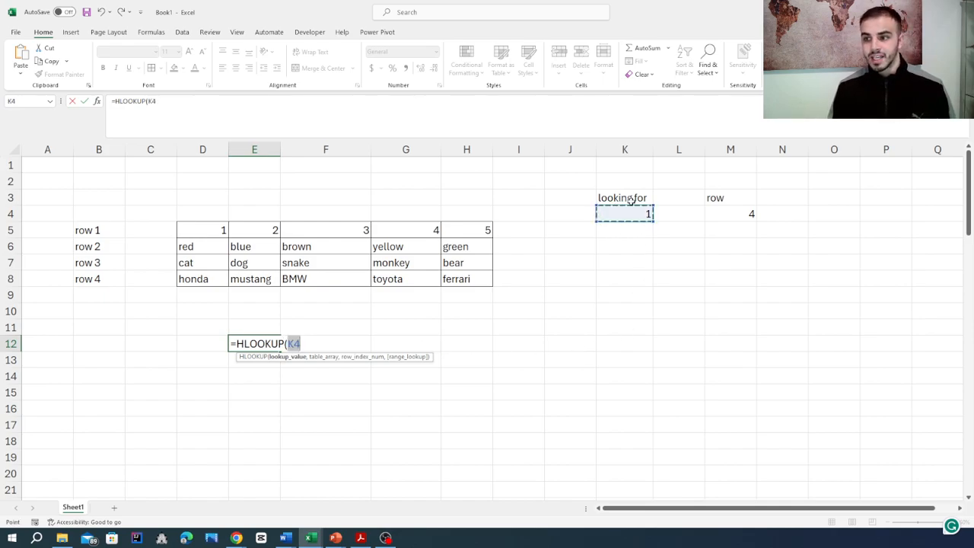
type(",")
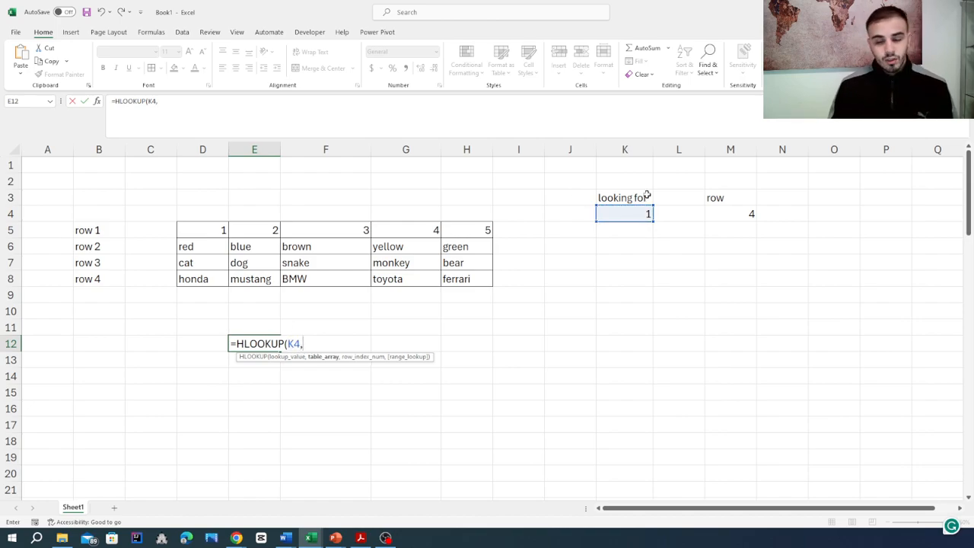
left_click_drag(201, 227, 467, 281)
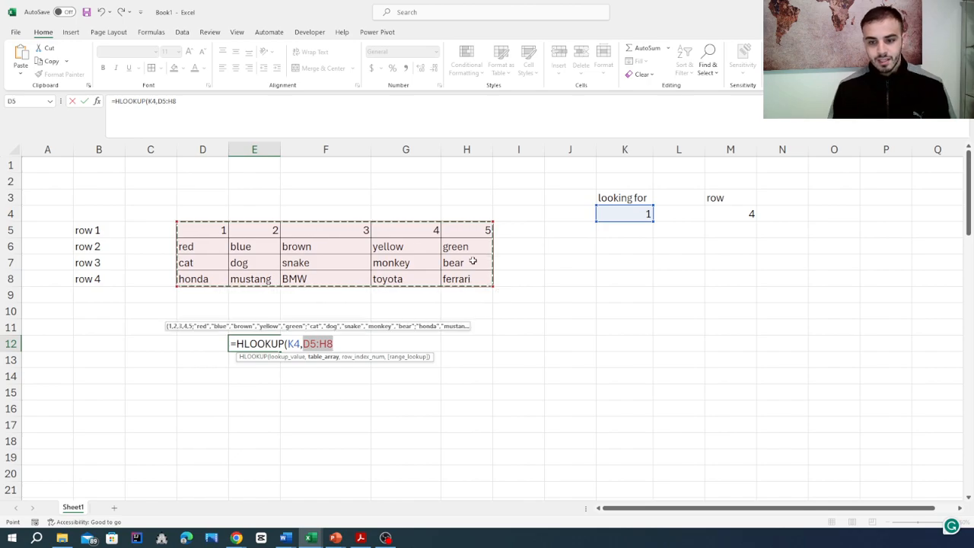
type(",")
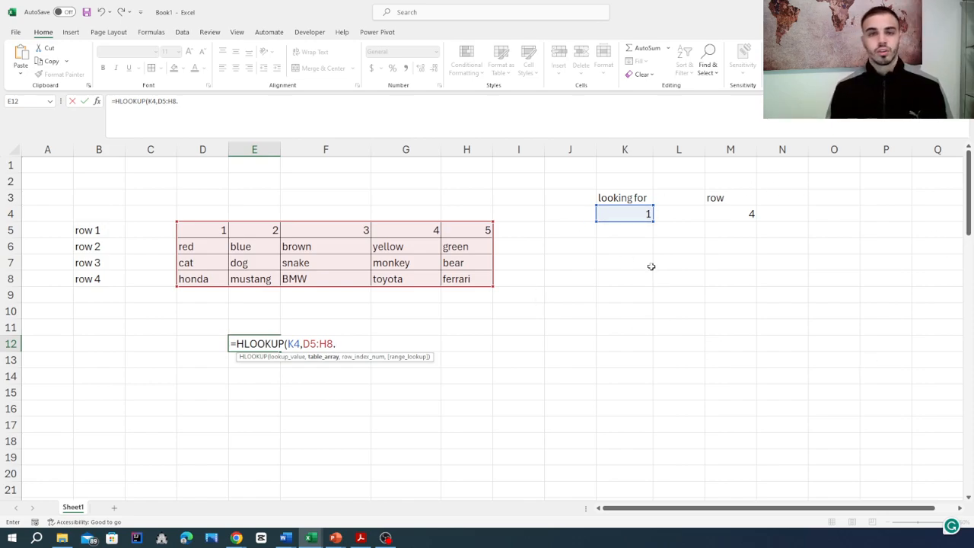
Complete the E12 formula as =HLOOKUP(K4,D5:H8,M4), replacing the mistyped separator before M4 with a comma, and compare the result with column D
left_click(737, 214)
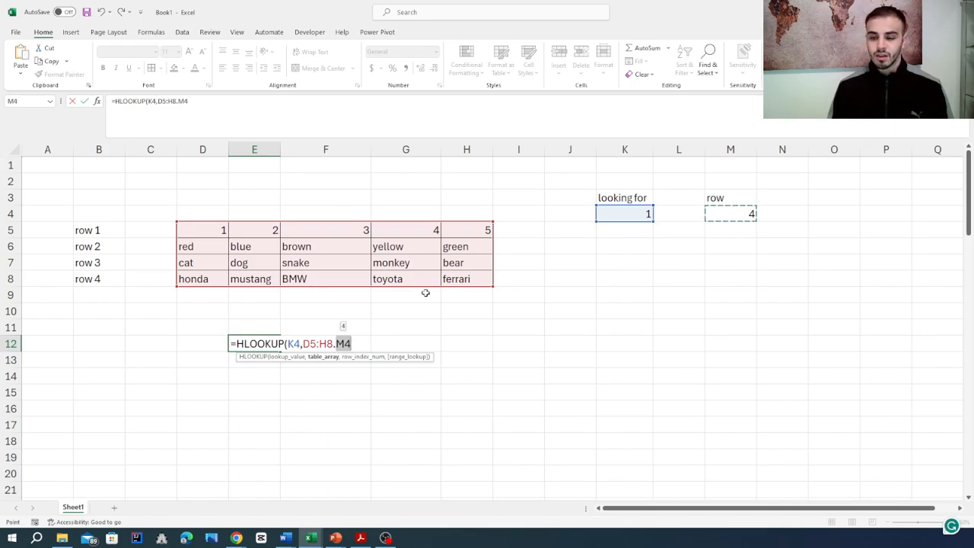
left_click(349, 342)
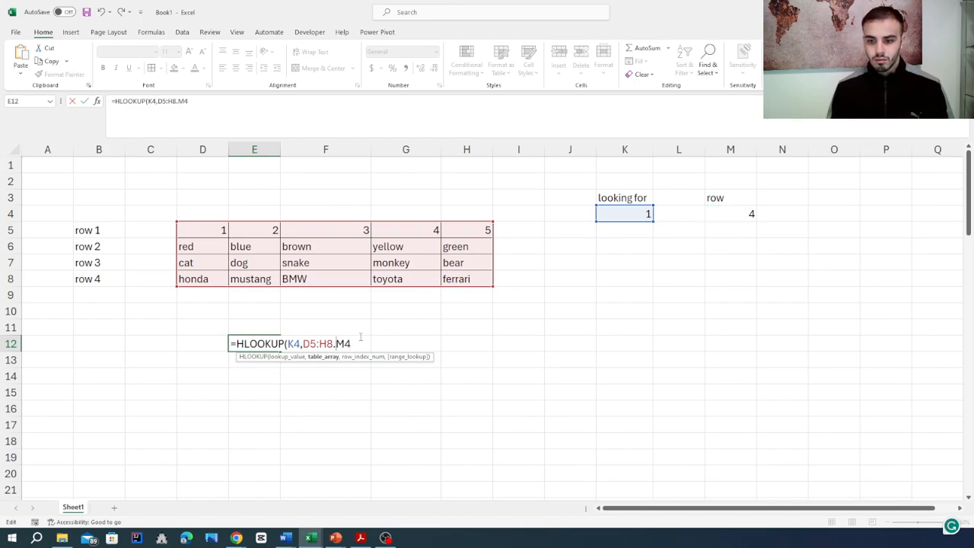
key("BackSpace")
type(",M4")
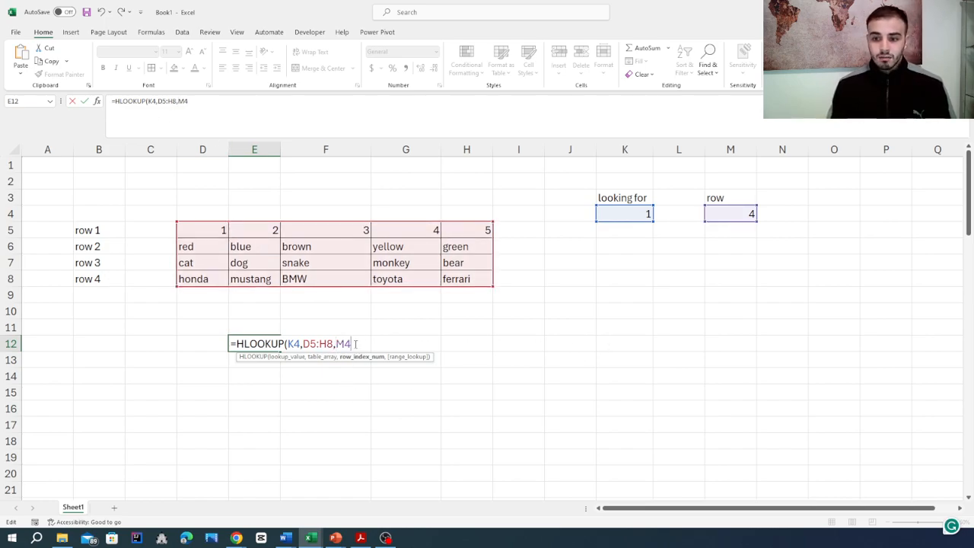
type(")")
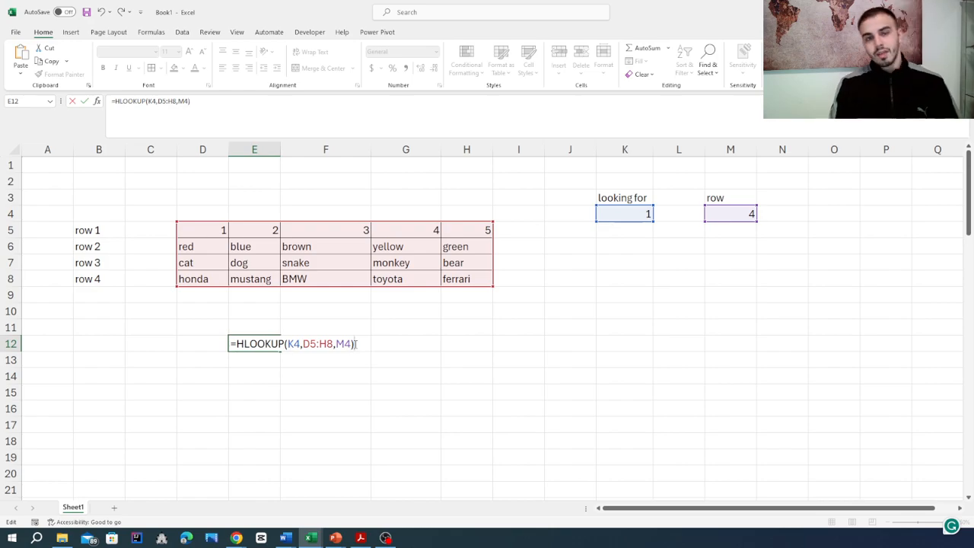
key("Return")
left_click(235, 342)
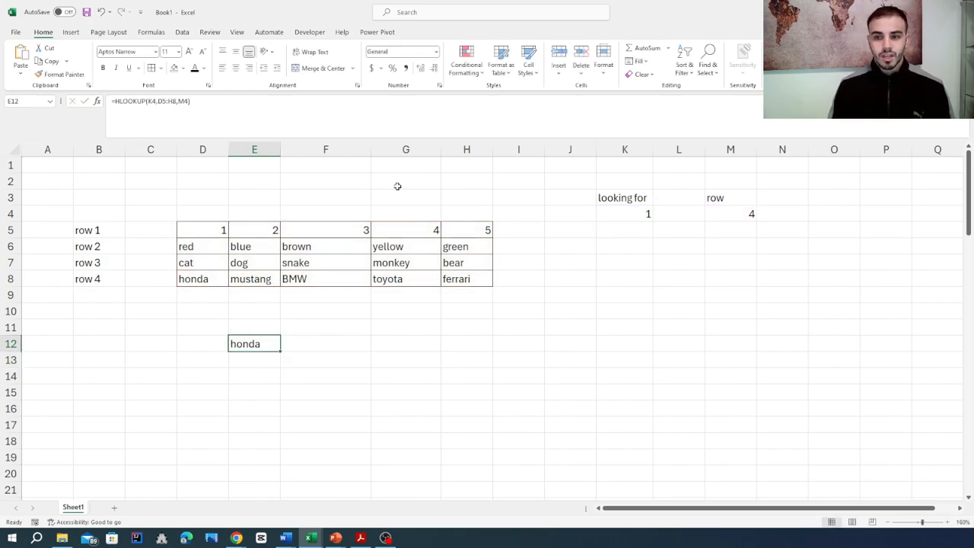
left_click(203, 229)
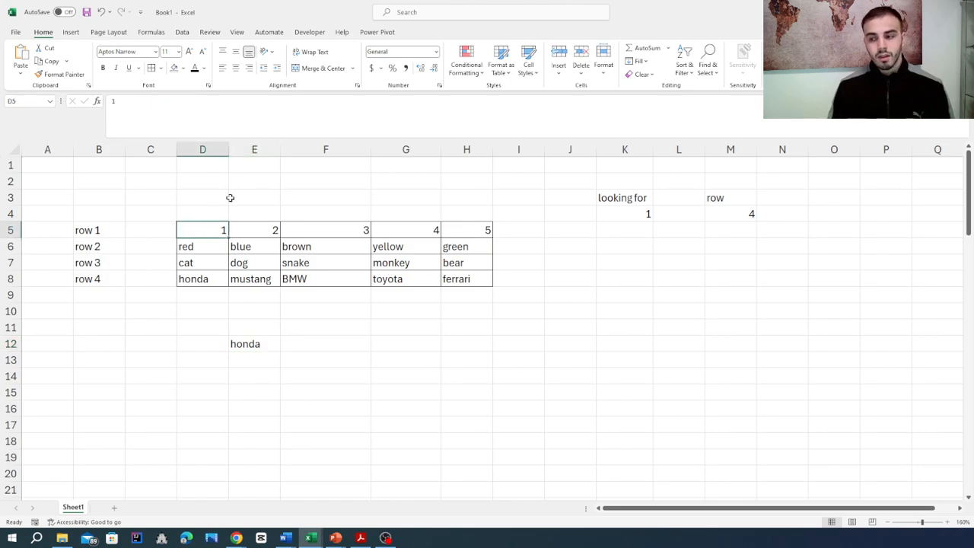
left_click(195, 281)
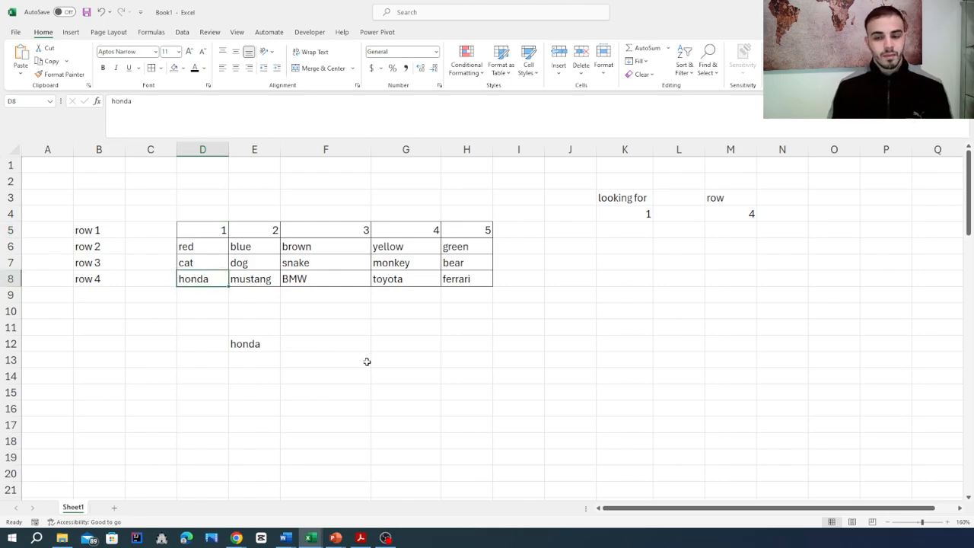
Set the lookup value in K4 to 3 and compare the formula result with the matching column's fourth row
left_click(638, 216)
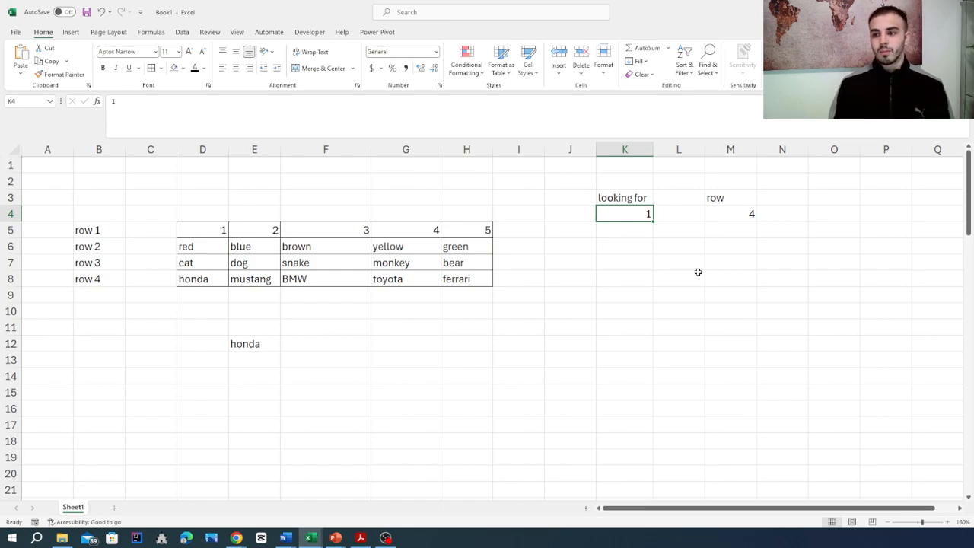
type("3")
key("Return")
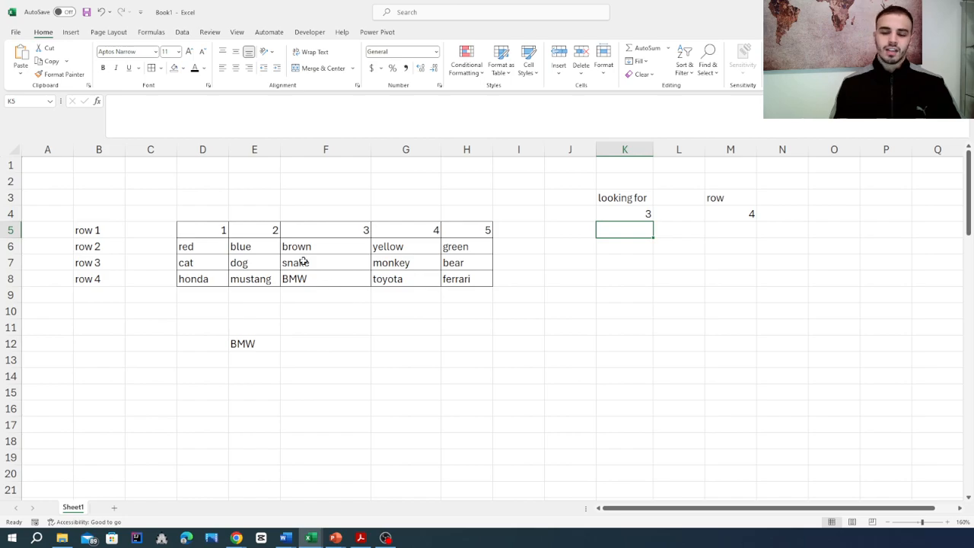
left_click(343, 230)
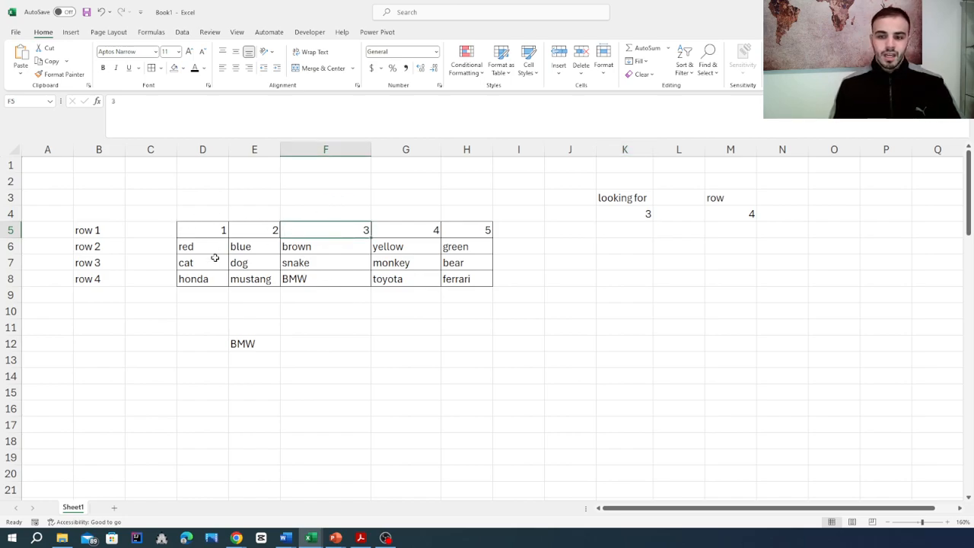
left_click(321, 277)
left_click(342, 228)
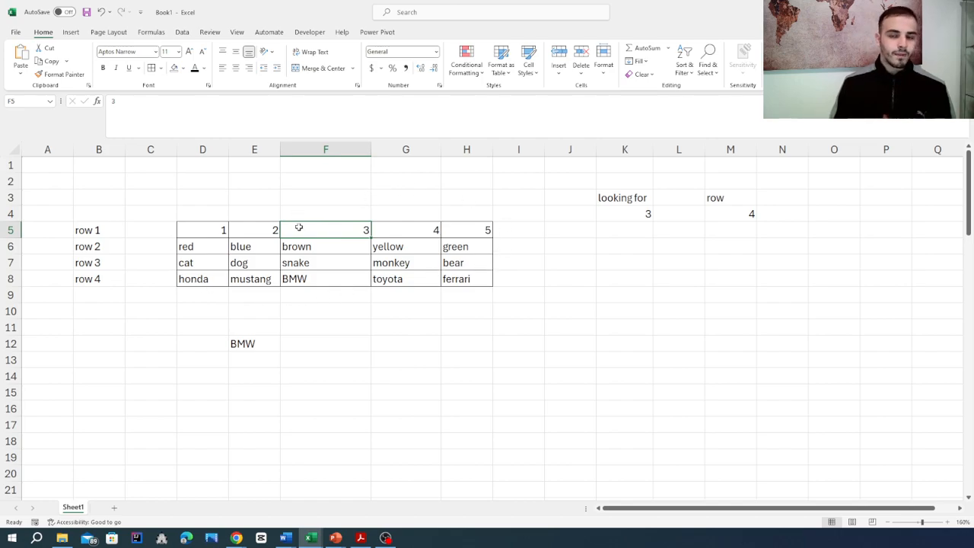
left_click(317, 283)
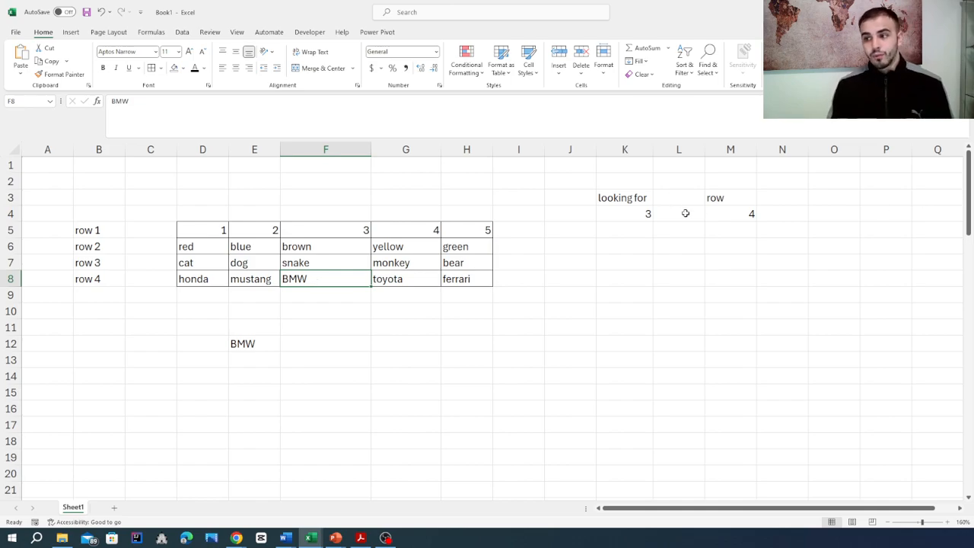
Set the row number in M4 to 3
left_click(727, 212)
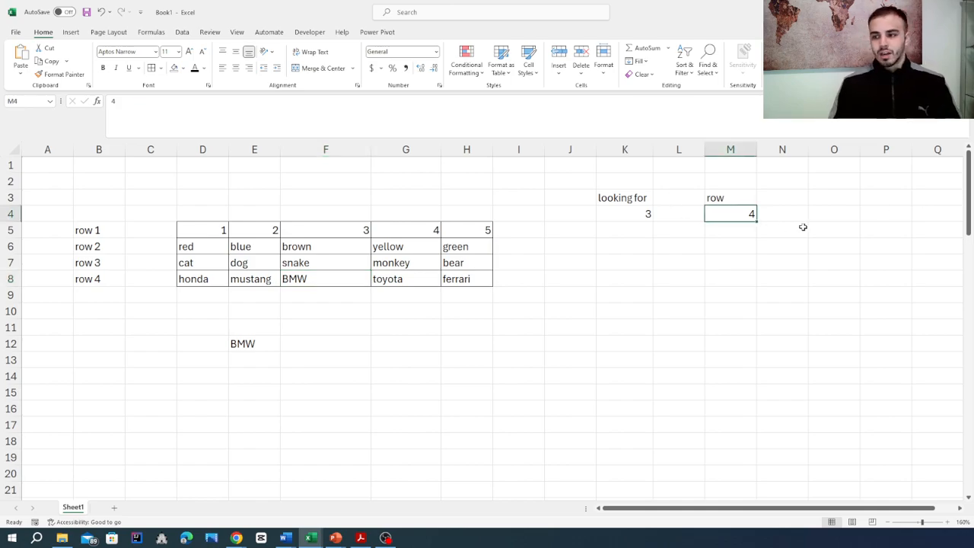
type("3")
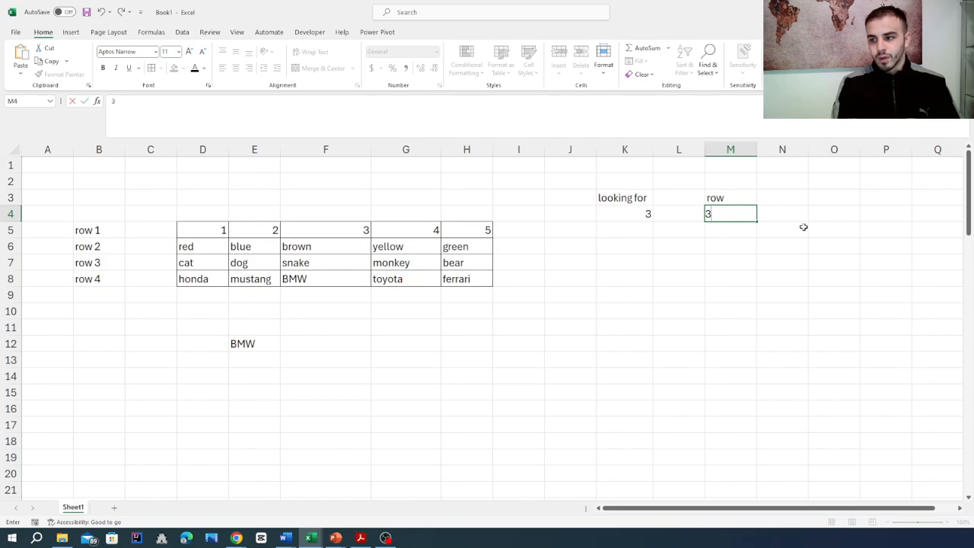
key("Return")
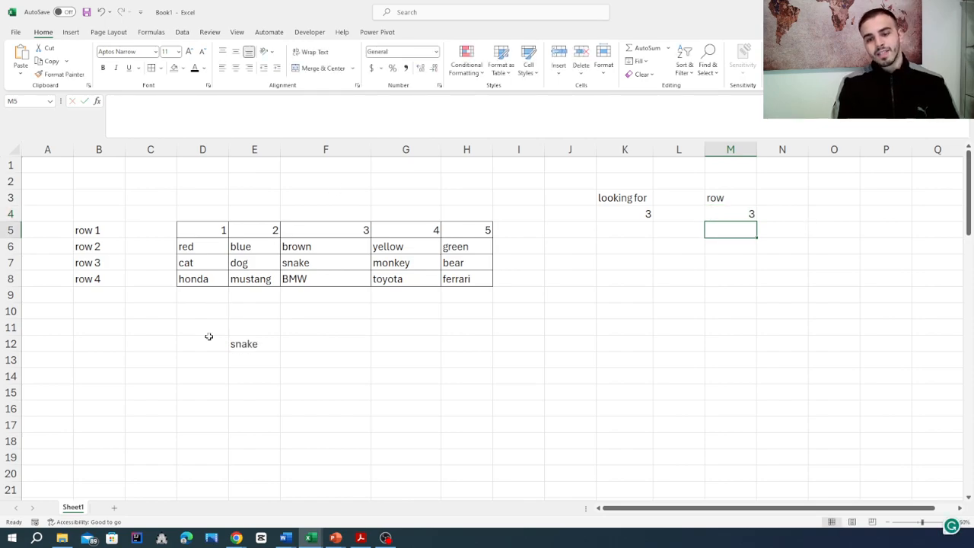
Highlight the HLOOKUP result in E12 with a yellow fill and bold text
left_click(242, 344)
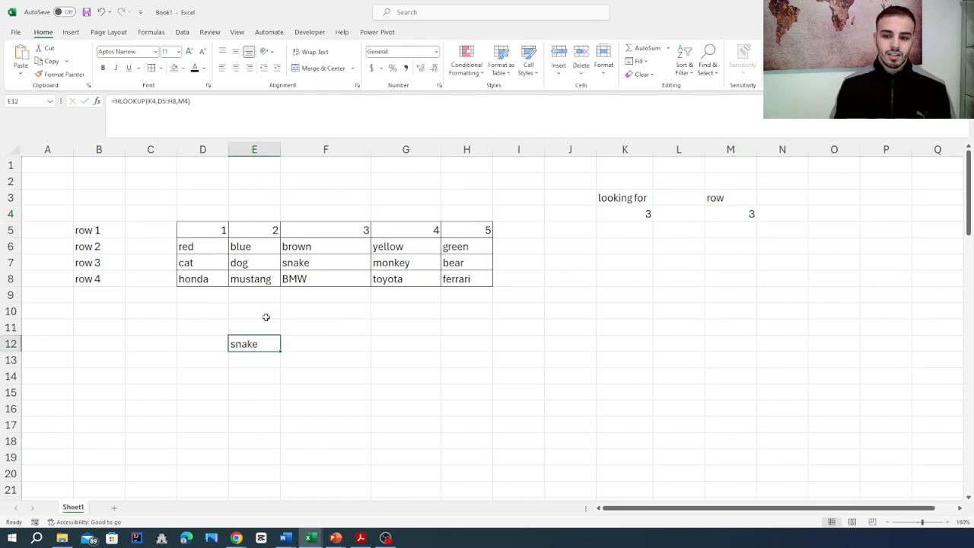
left_click(181, 67)
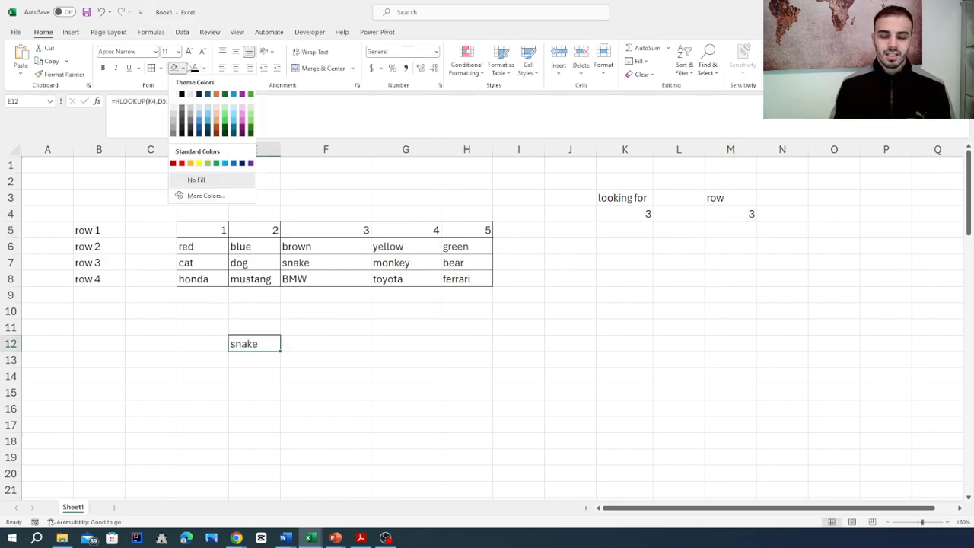
left_click(198, 163)
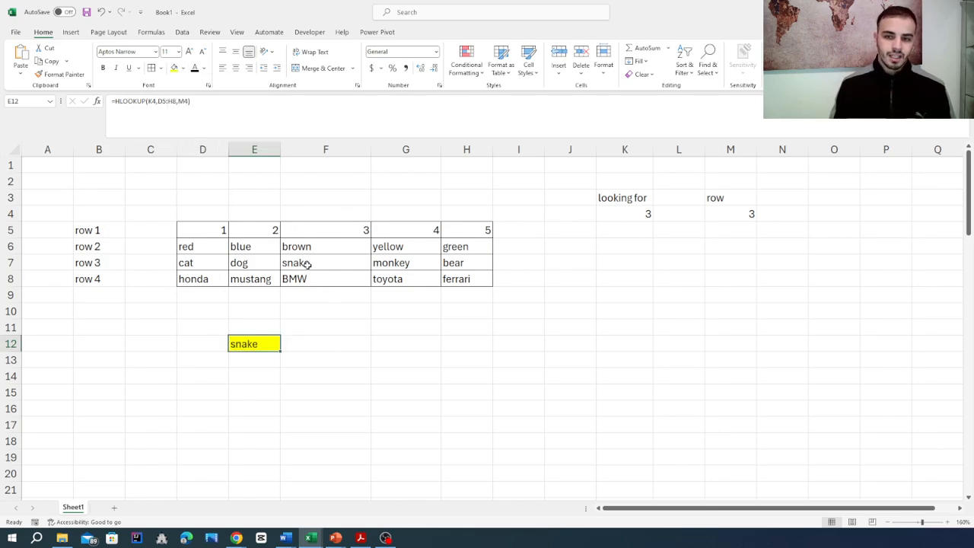
left_click(103, 68)
left_click(395, 365)
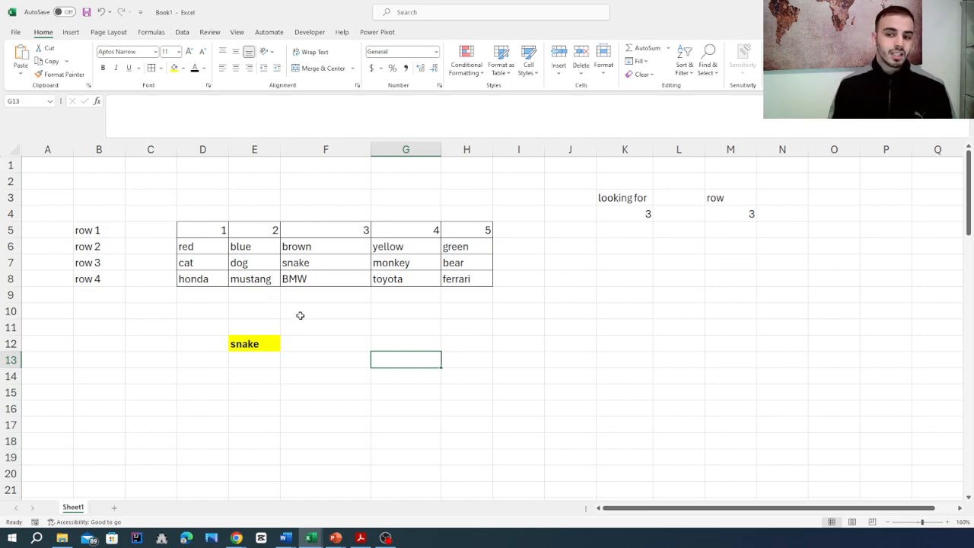
Examine the HLOOKUP formula in E12 and its lookup value, table and row arguments, leaving the formula as it is
left_click(253, 346)
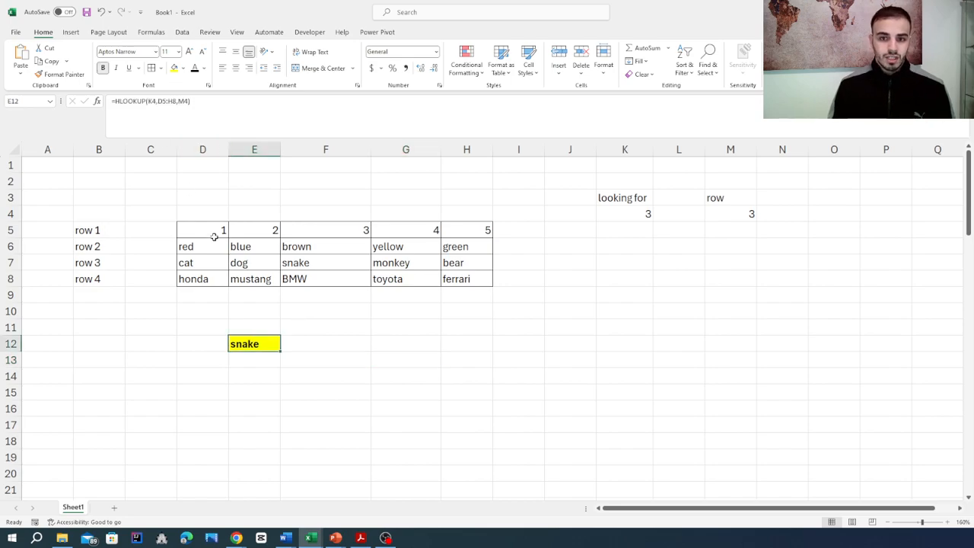
double_click(252, 345)
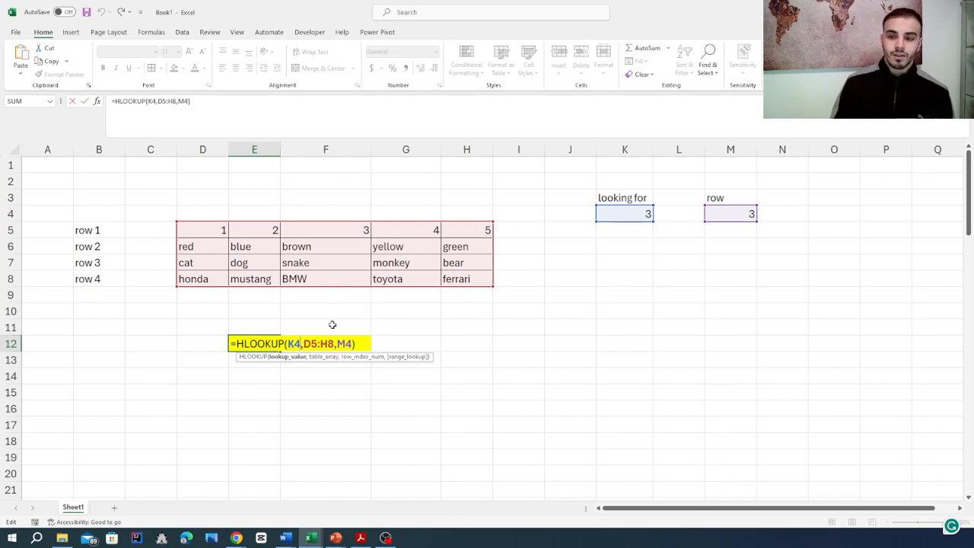
left_click(347, 343)
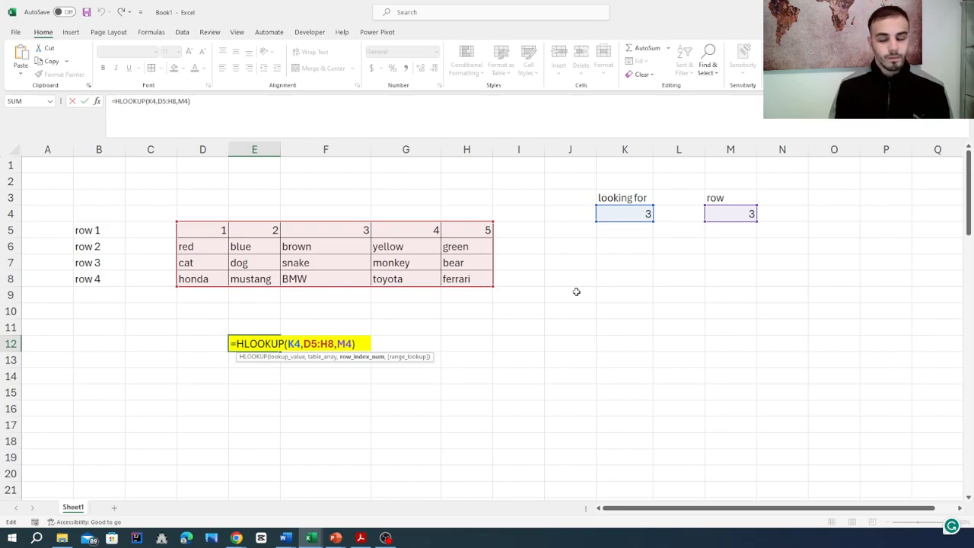
key("Return")
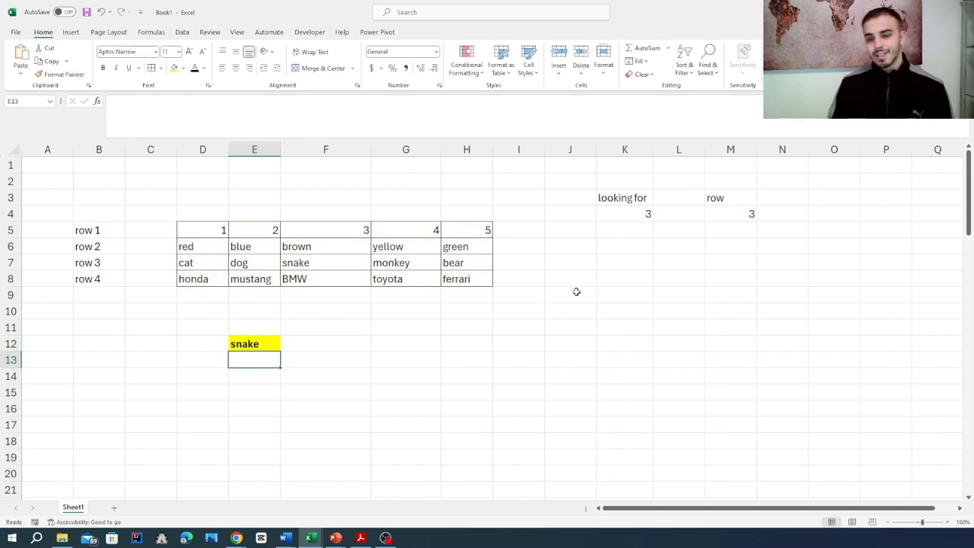